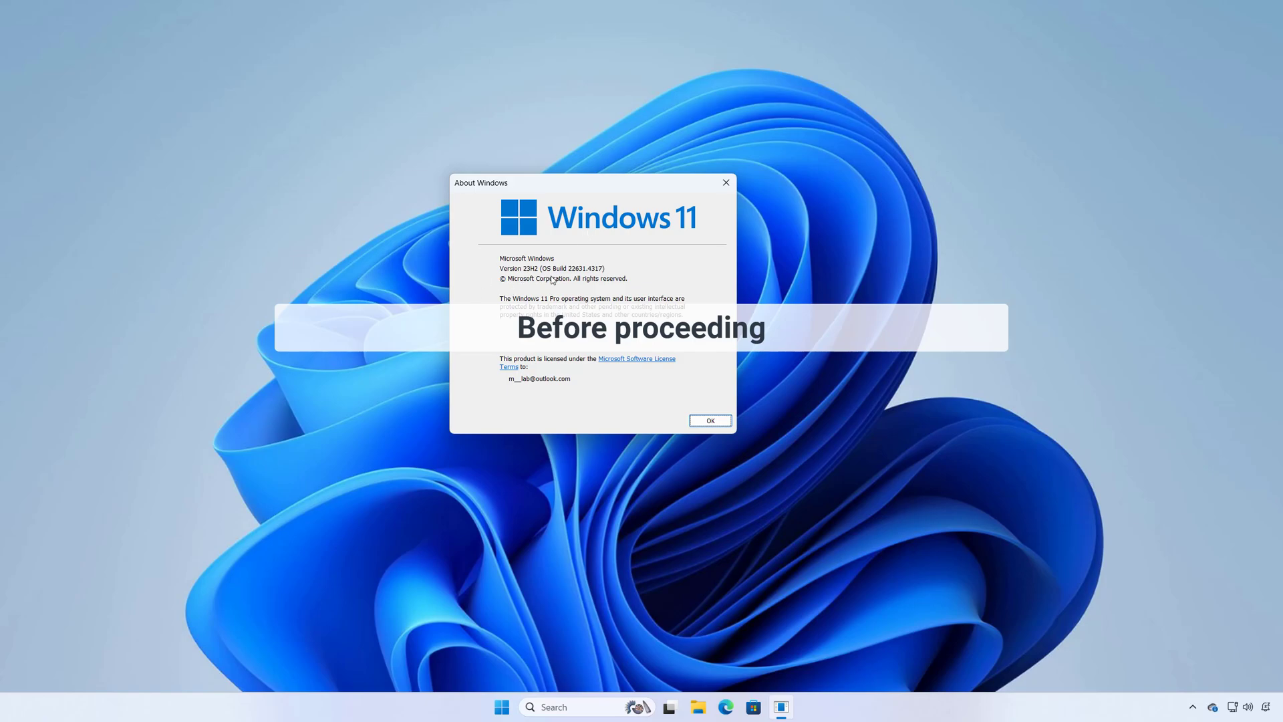
# Step: Close the About Windows box after confirming version 23H2 (build 22631.4317)
pyautogui.click(726, 183)
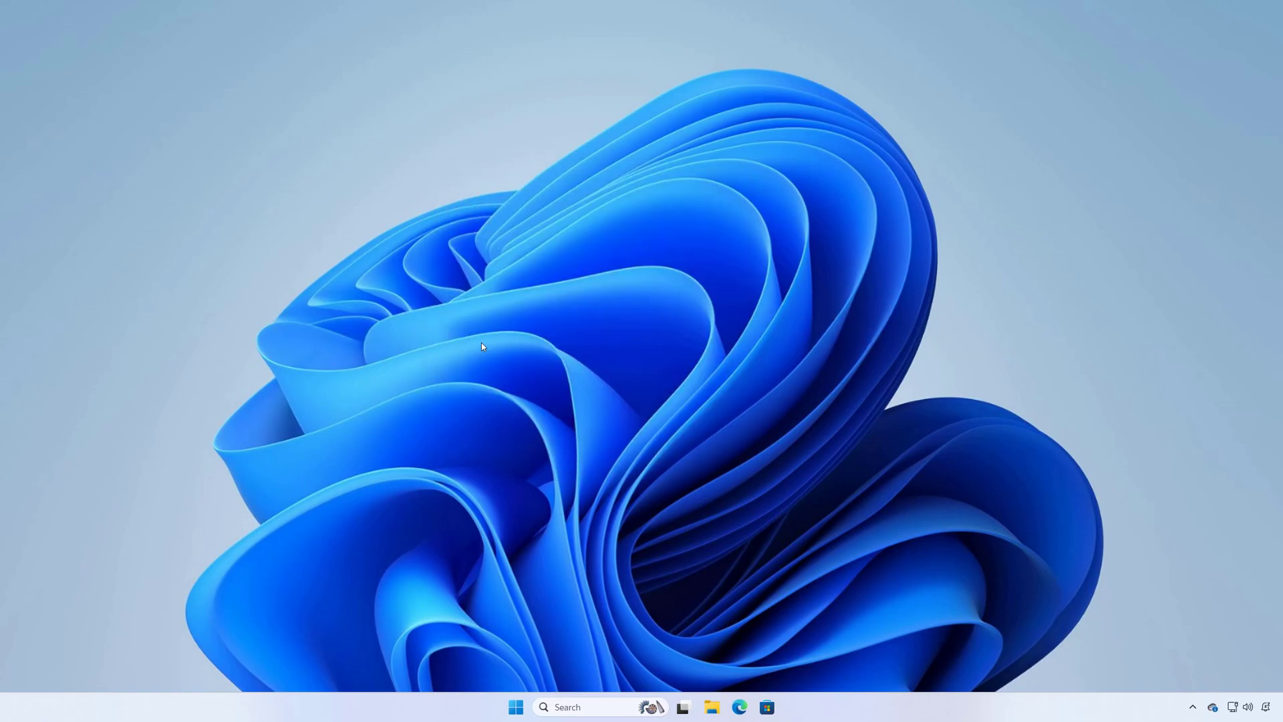
# Step: Run Check for updates twice in Windows Update, getting only a Defender intelligence update, then exit Settings
pyautogui.click(527, 696)
pyautogui.click(791, 336)
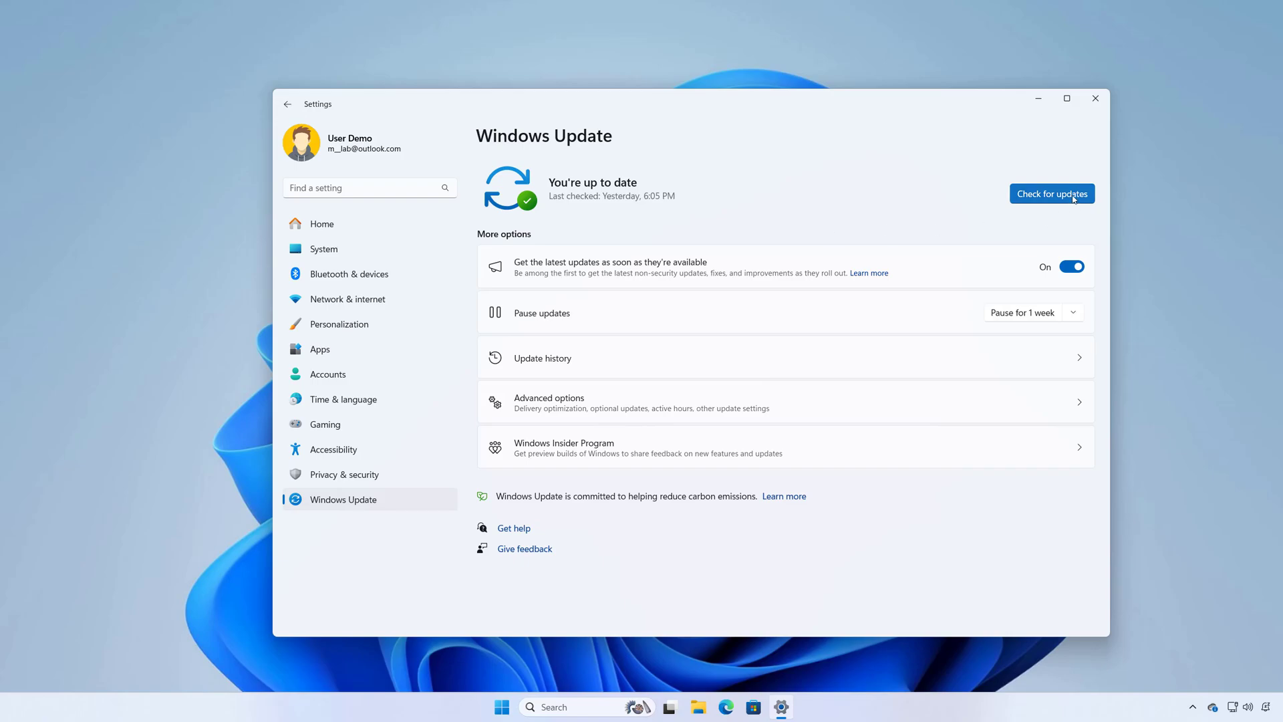
pyautogui.click(1073, 199)
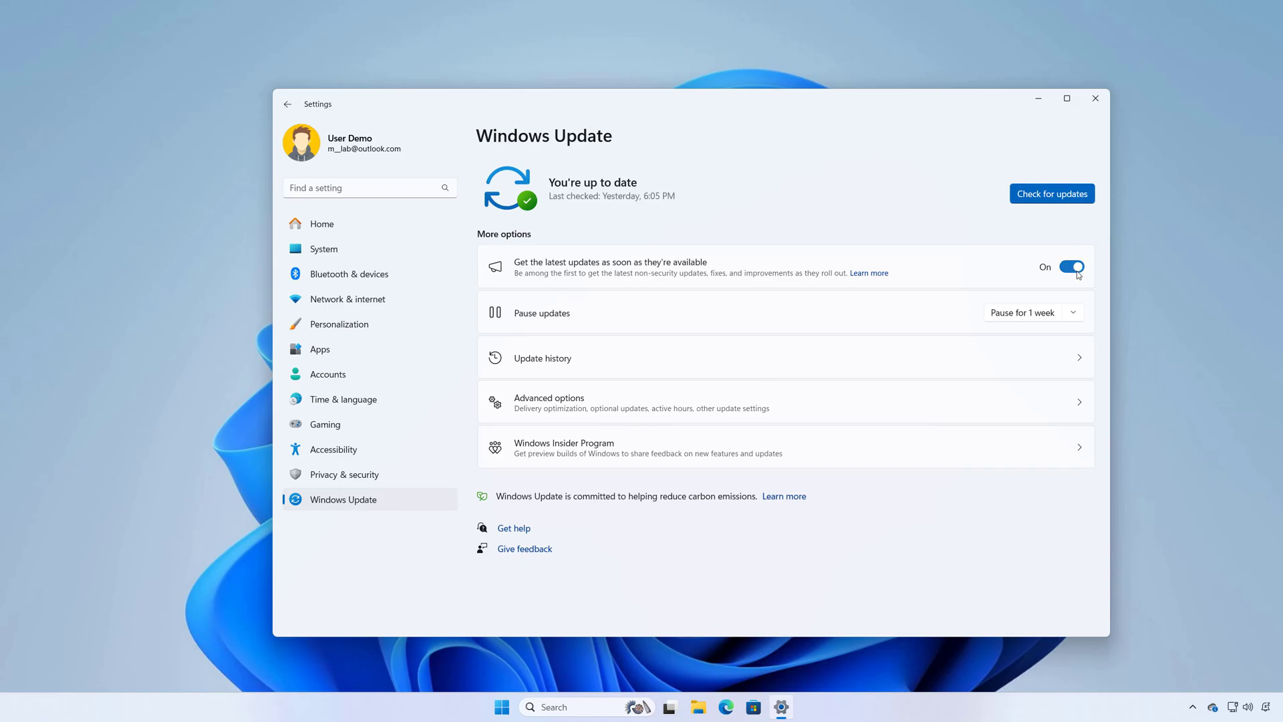
pyautogui.click(1043, 200)
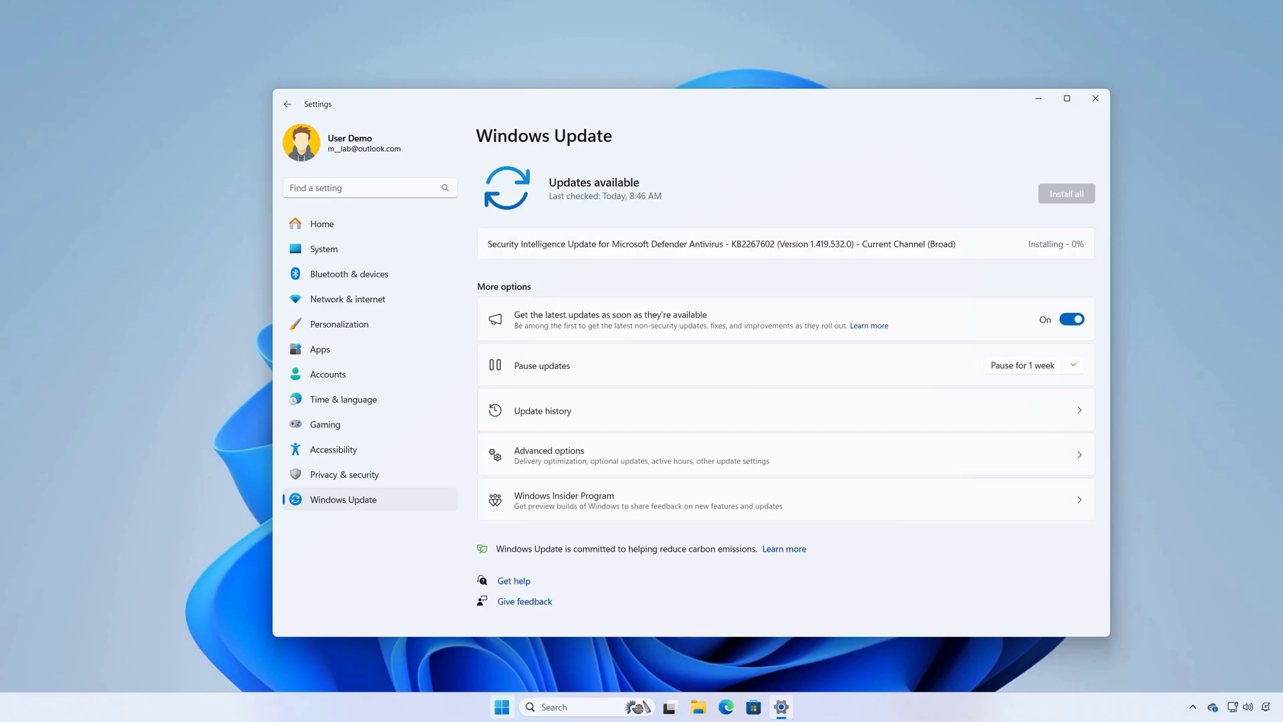
pyautogui.click(1094, 99)
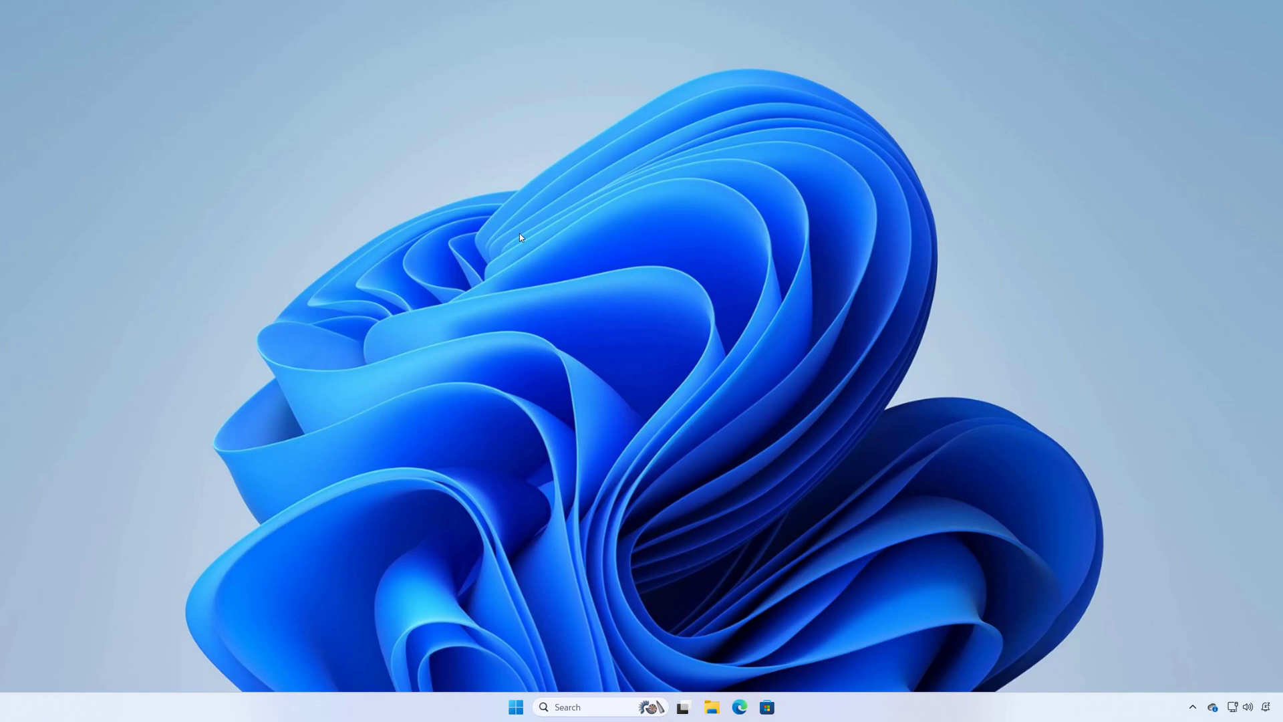
# Step: Launch gpedit and go to Windows Update > Manage updates offered from Windows Update, selecting the target Feature Update version policy
pyautogui.press('super')
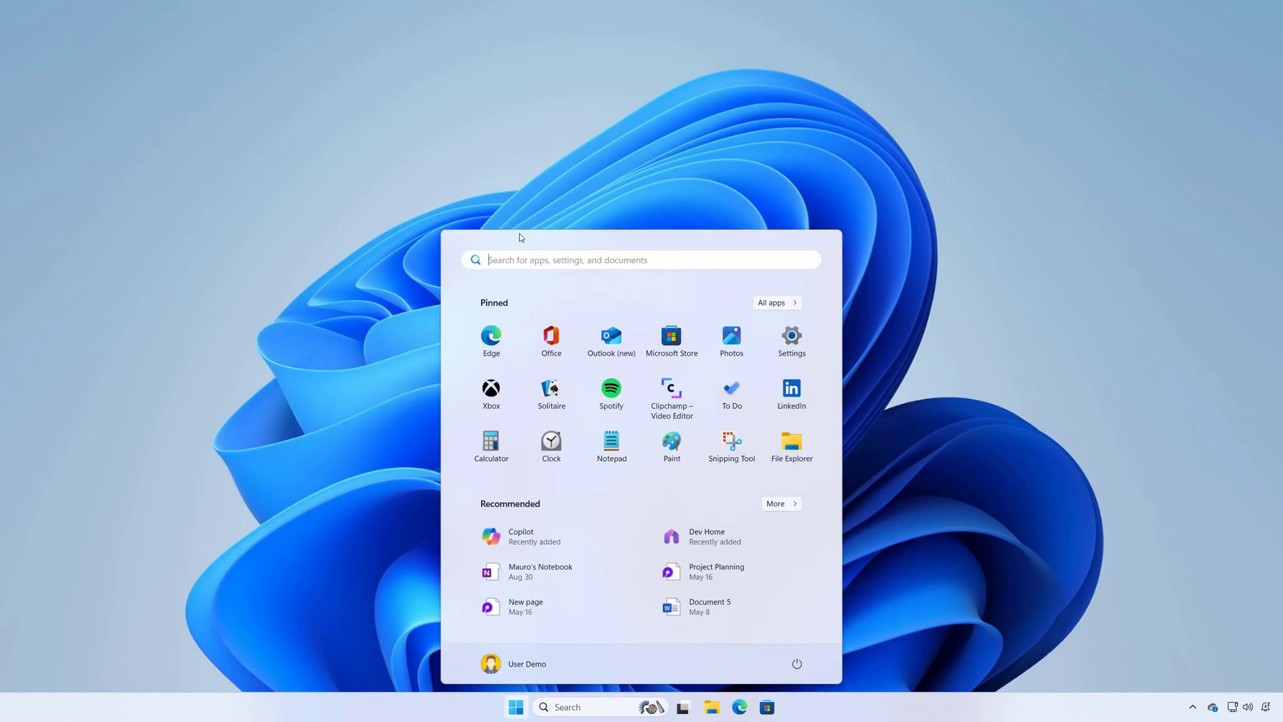
pyautogui.write('gpedit')
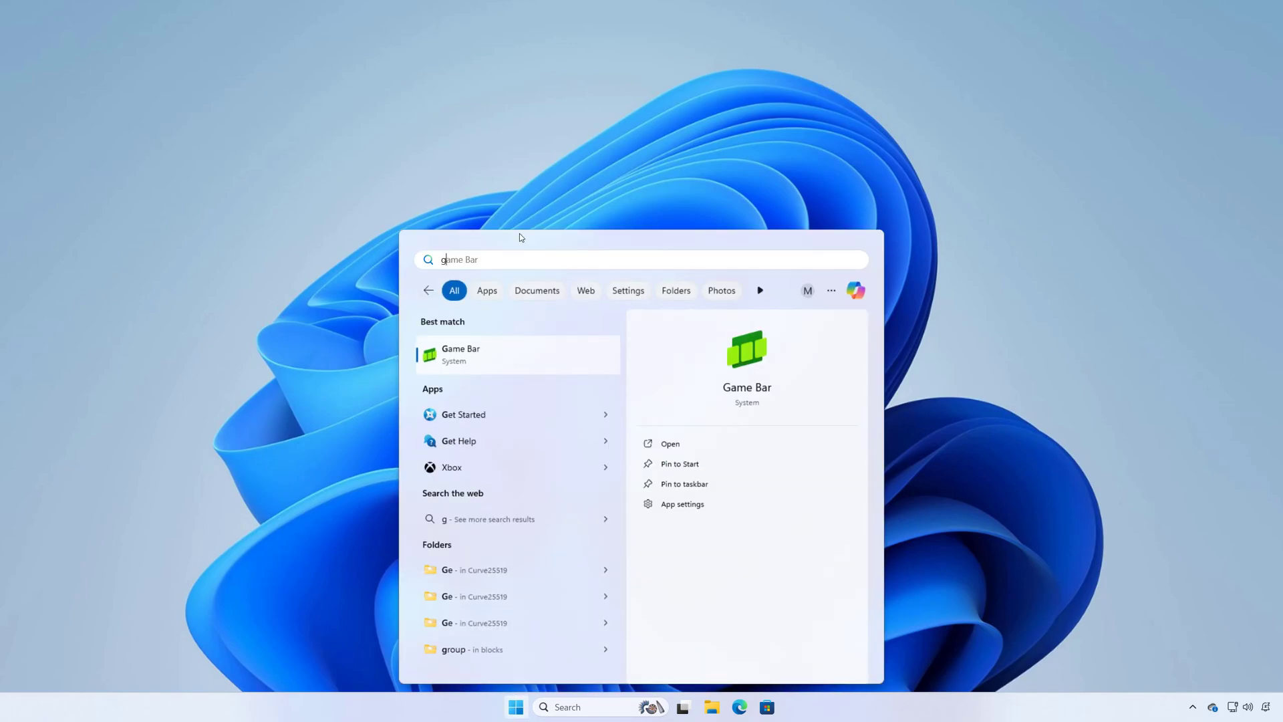
pyautogui.click(511, 361)
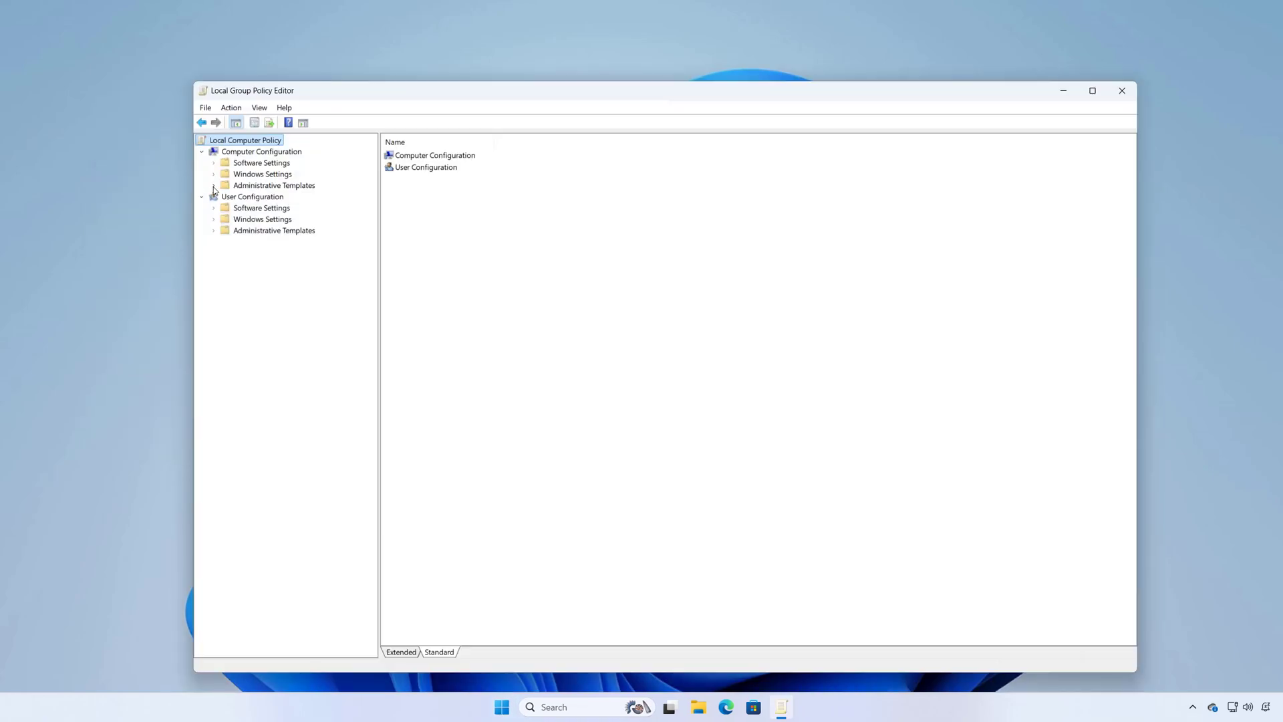
pyautogui.click(213, 186)
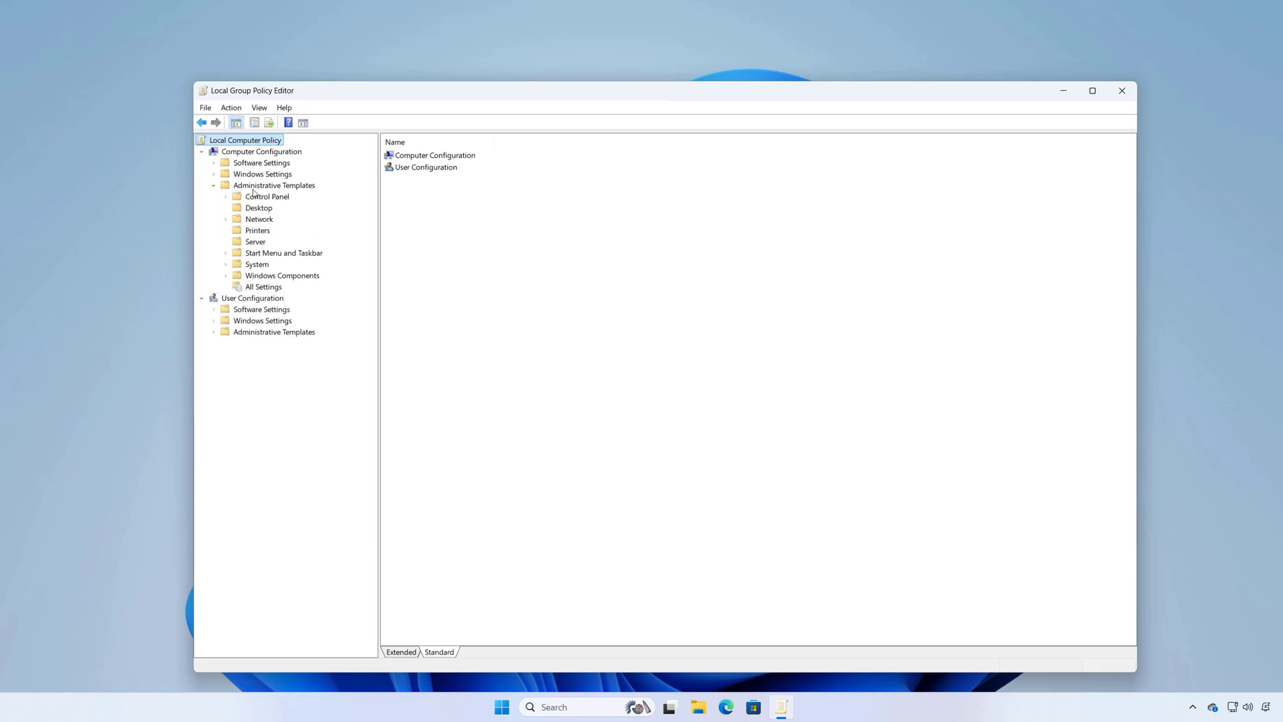
pyautogui.doubleClick(277, 276)
pyautogui.scroll(-2, 287, 461)
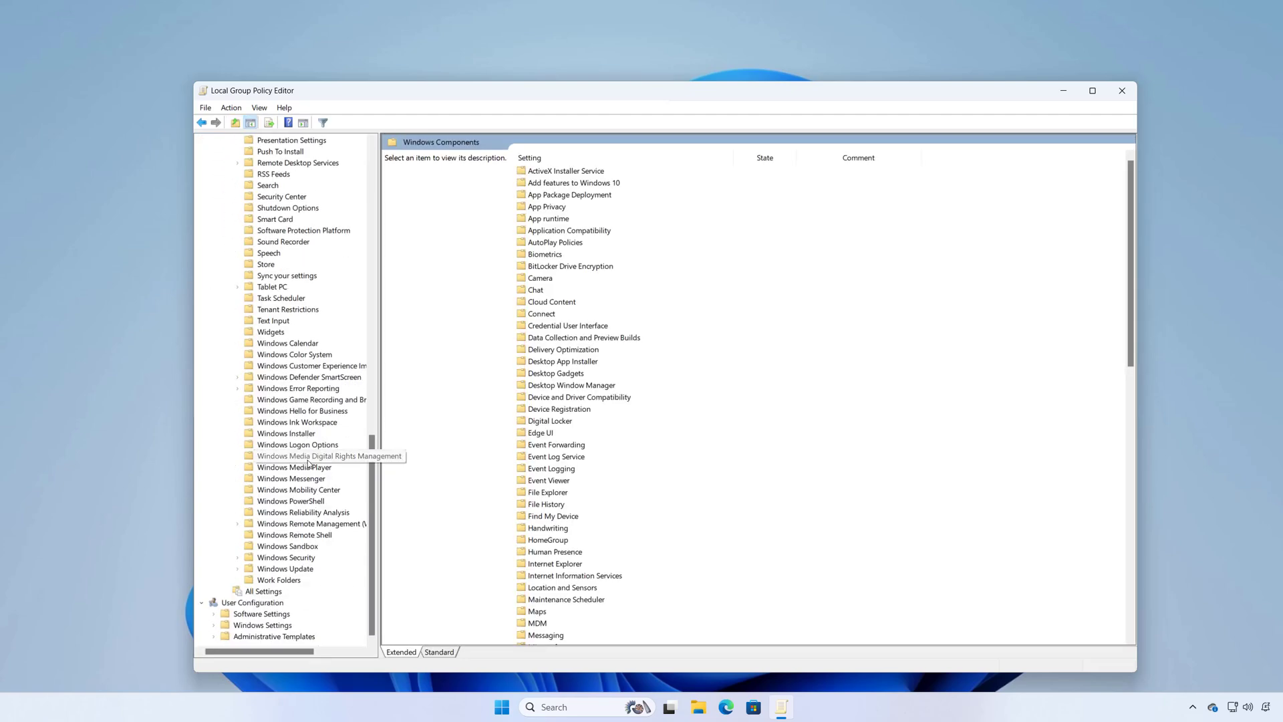
pyautogui.click(291, 569)
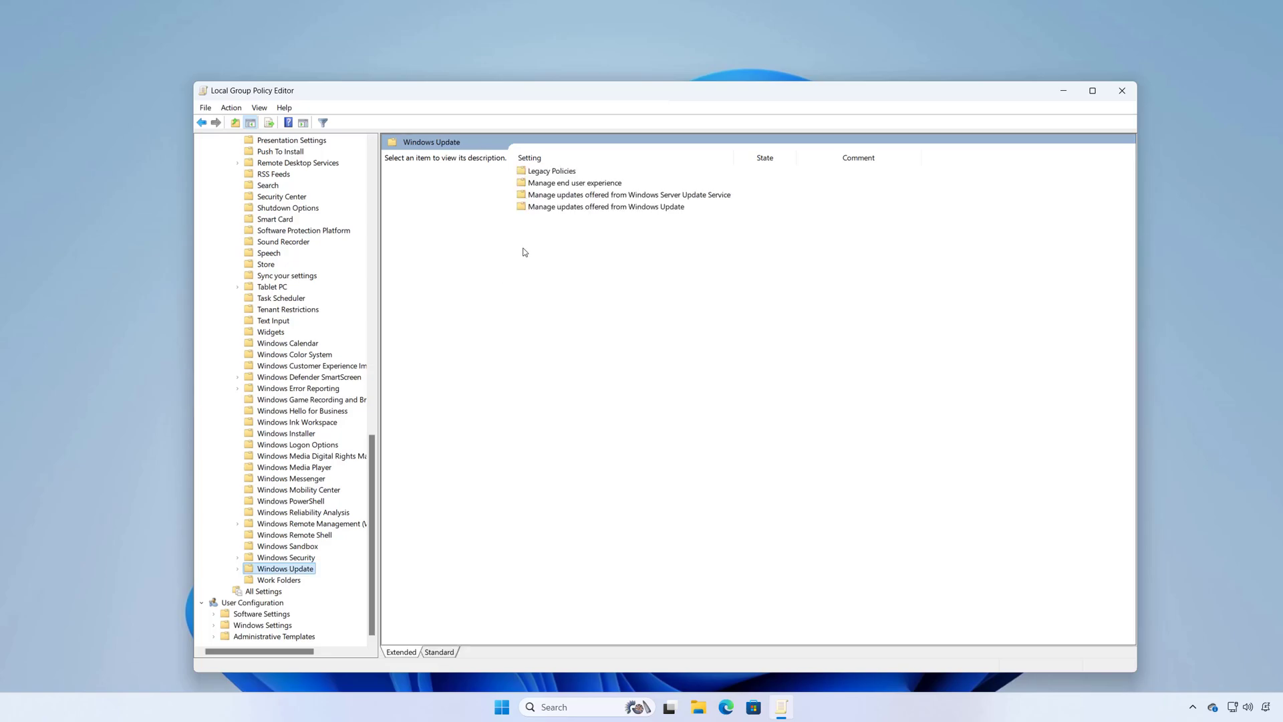
pyautogui.doubleClick(649, 208)
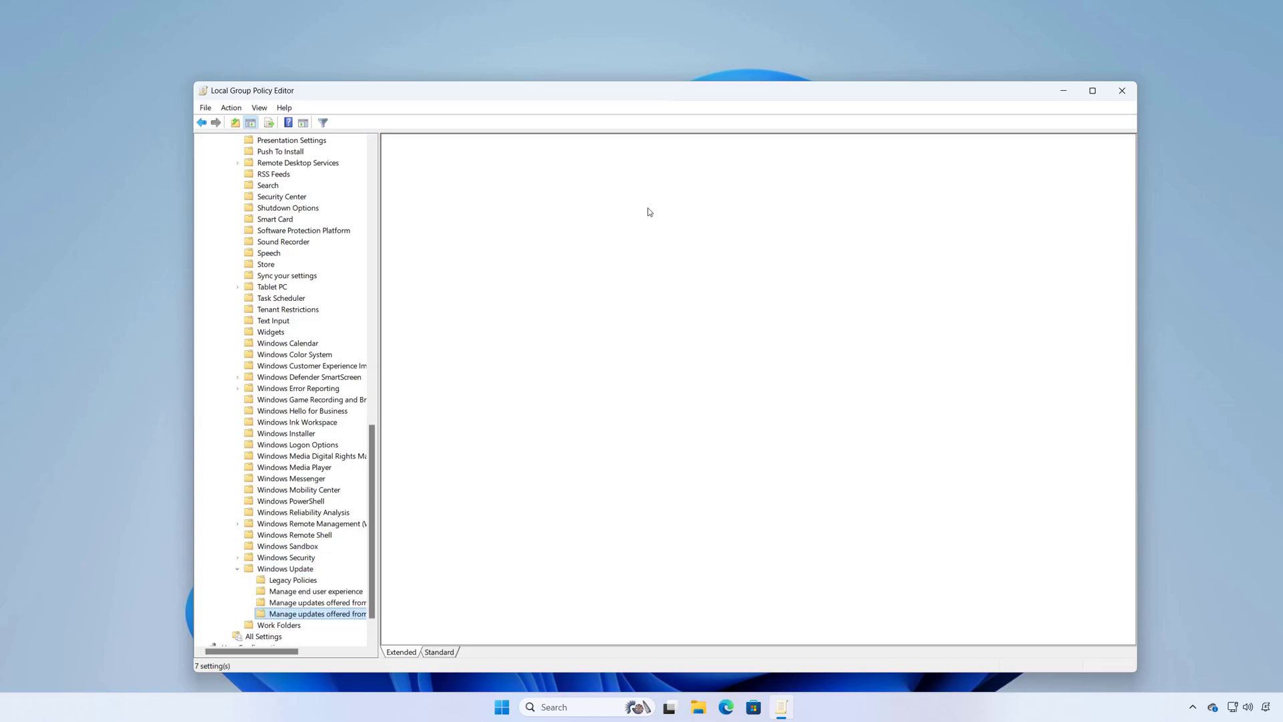
pyautogui.click(560, 245)
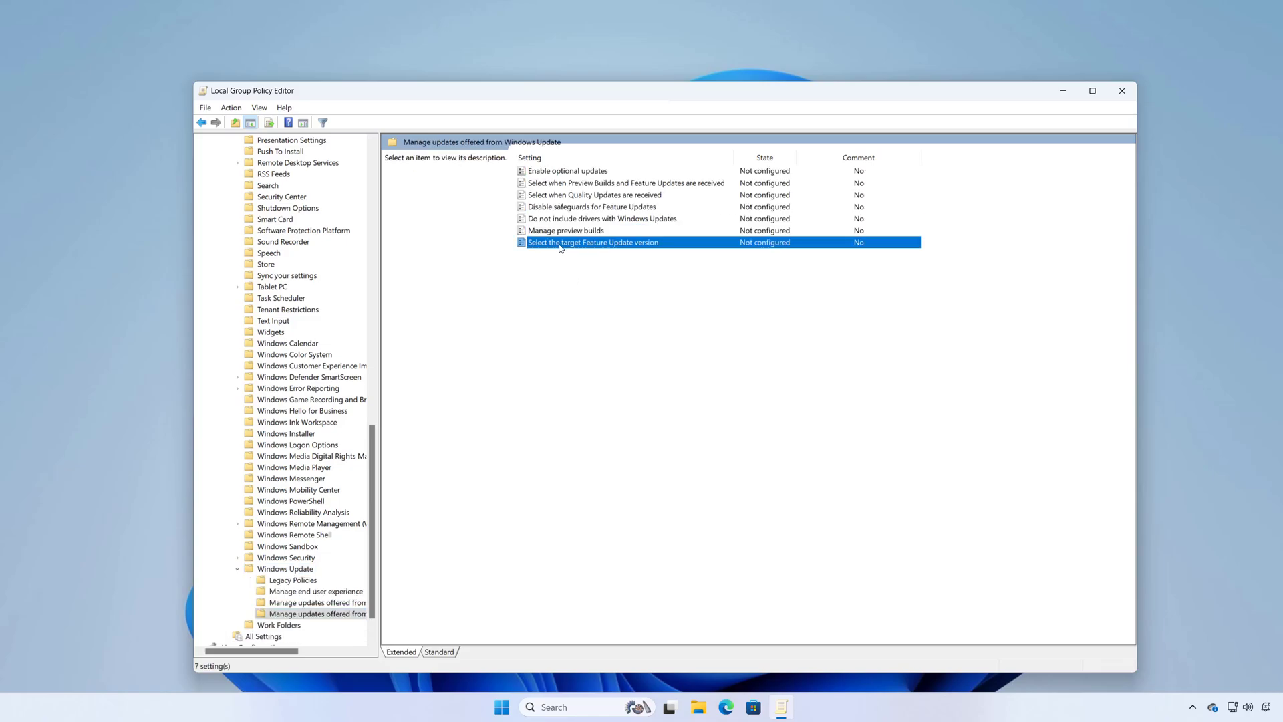
# Step: Set the target Feature Update version policy to Enabled with Windows 11 and 24H2, and apply it
pyautogui.rightClick(676, 246)
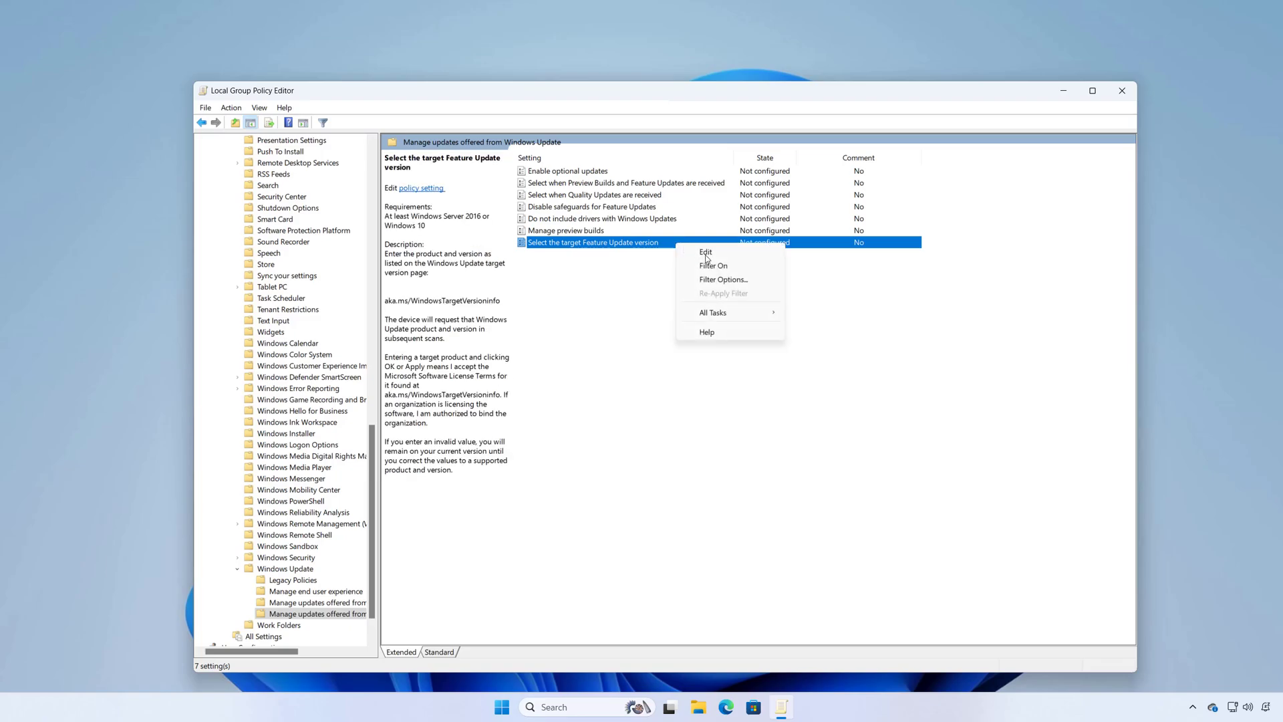
pyautogui.click(705, 254)
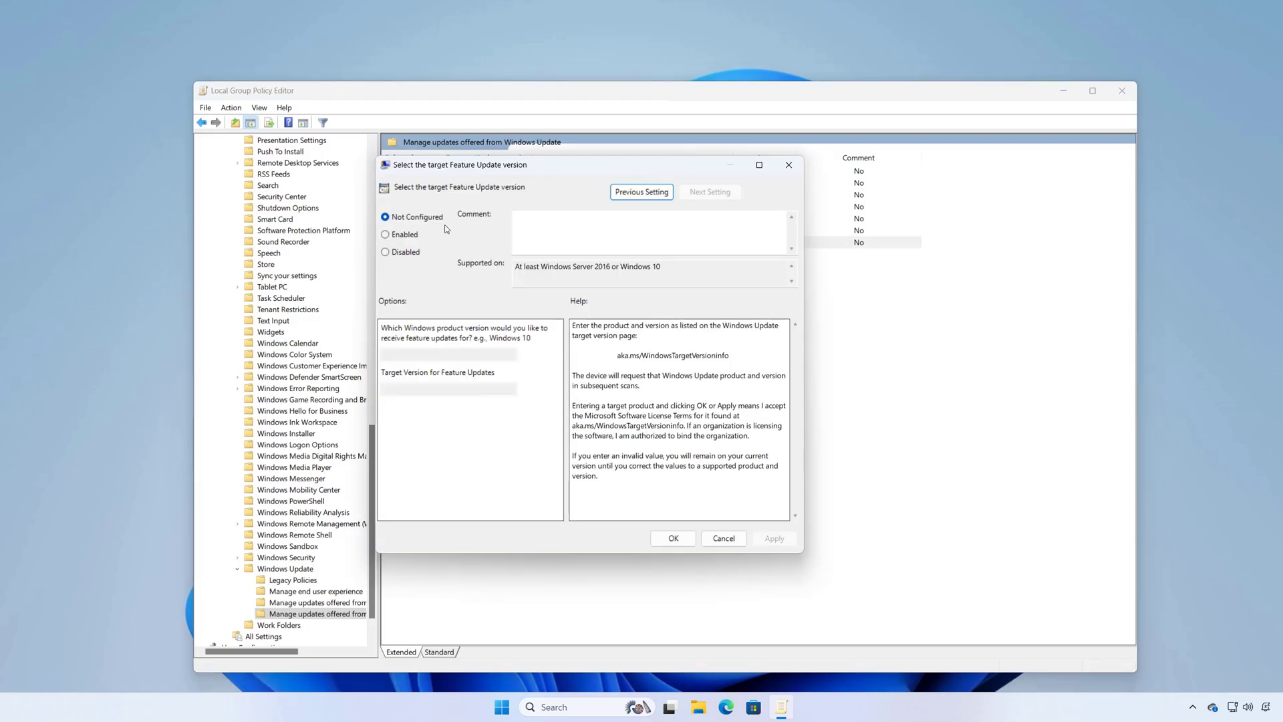
pyautogui.click(403, 234)
pyautogui.click(443, 355)
pyautogui.write('Windows 11')
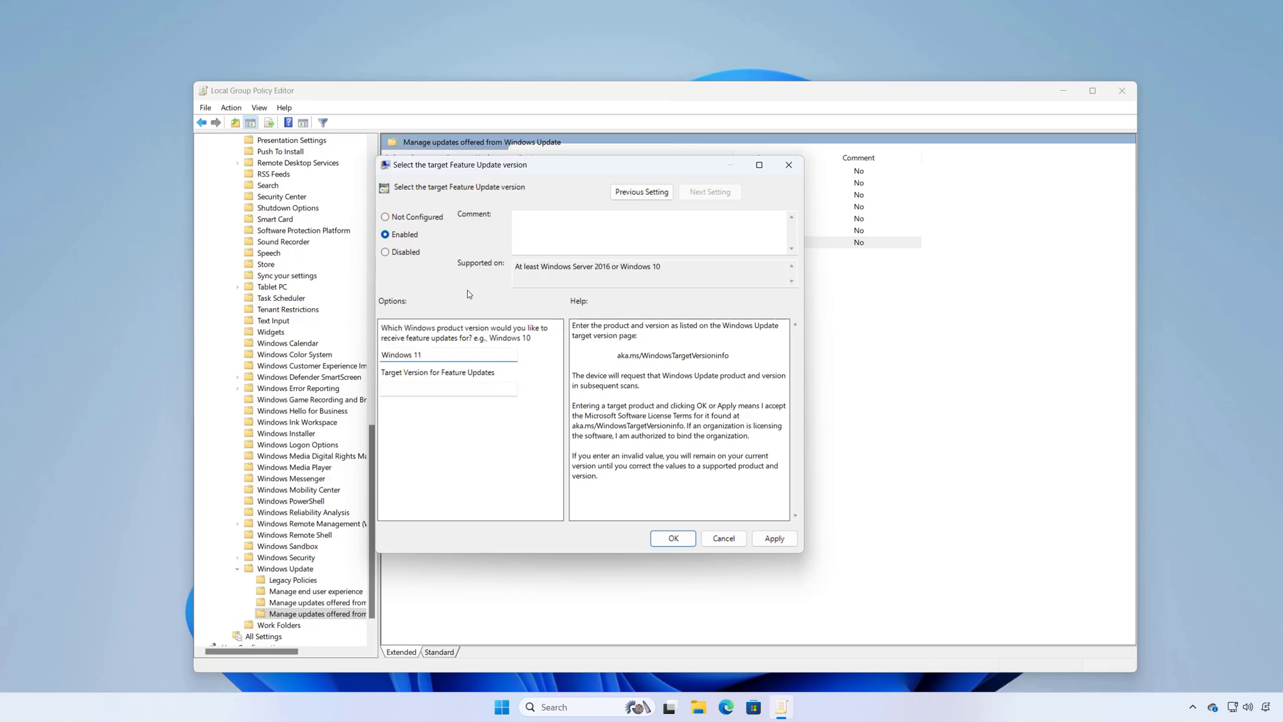
pyautogui.click(421, 389)
pyautogui.click(774, 538)
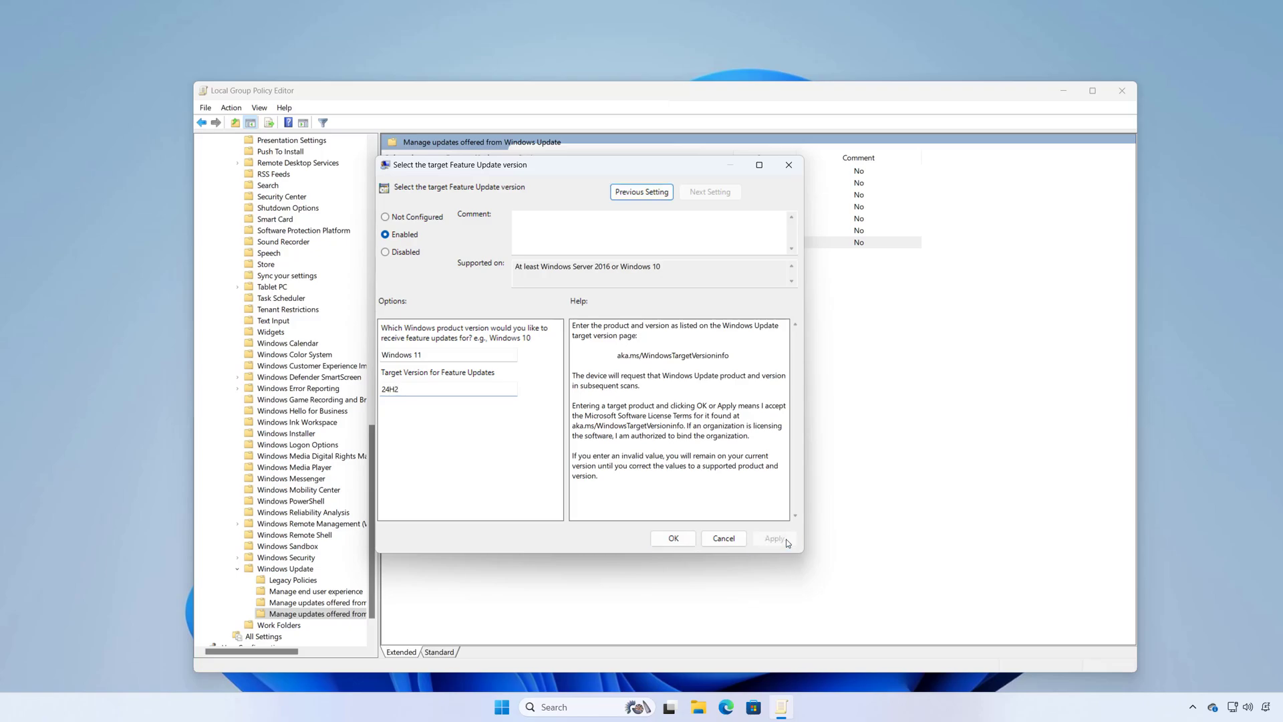
pyautogui.click(673, 538)
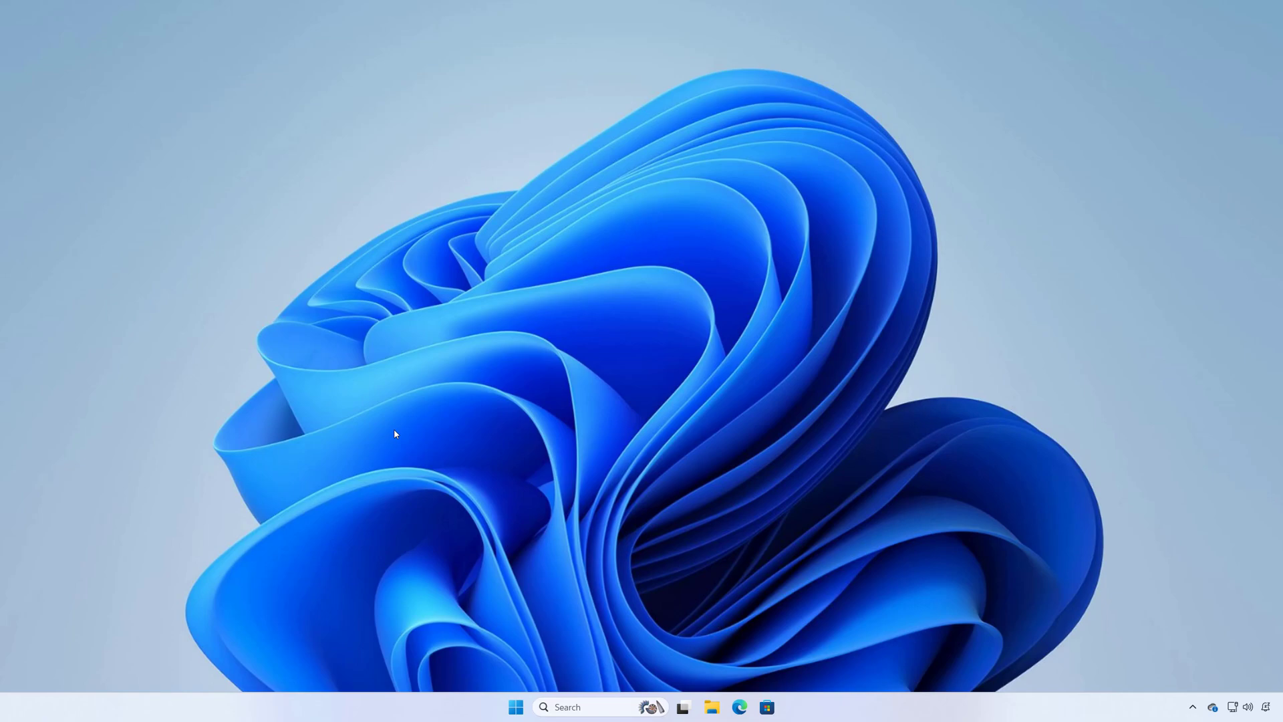
# Step: Launch Registry Editor and go to HKLM\Software\Policies\Microsoft\Windows\WindowsUpdate
pyautogui.press('super')
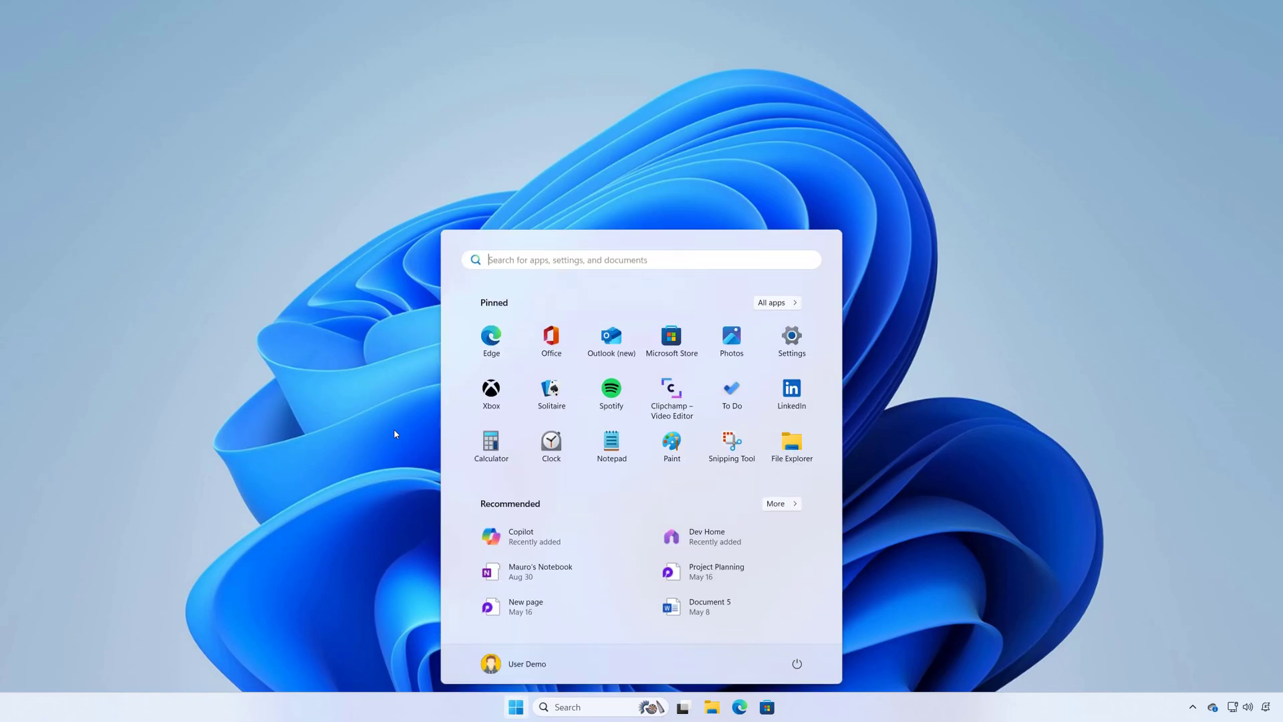
pyautogui.write('regist')
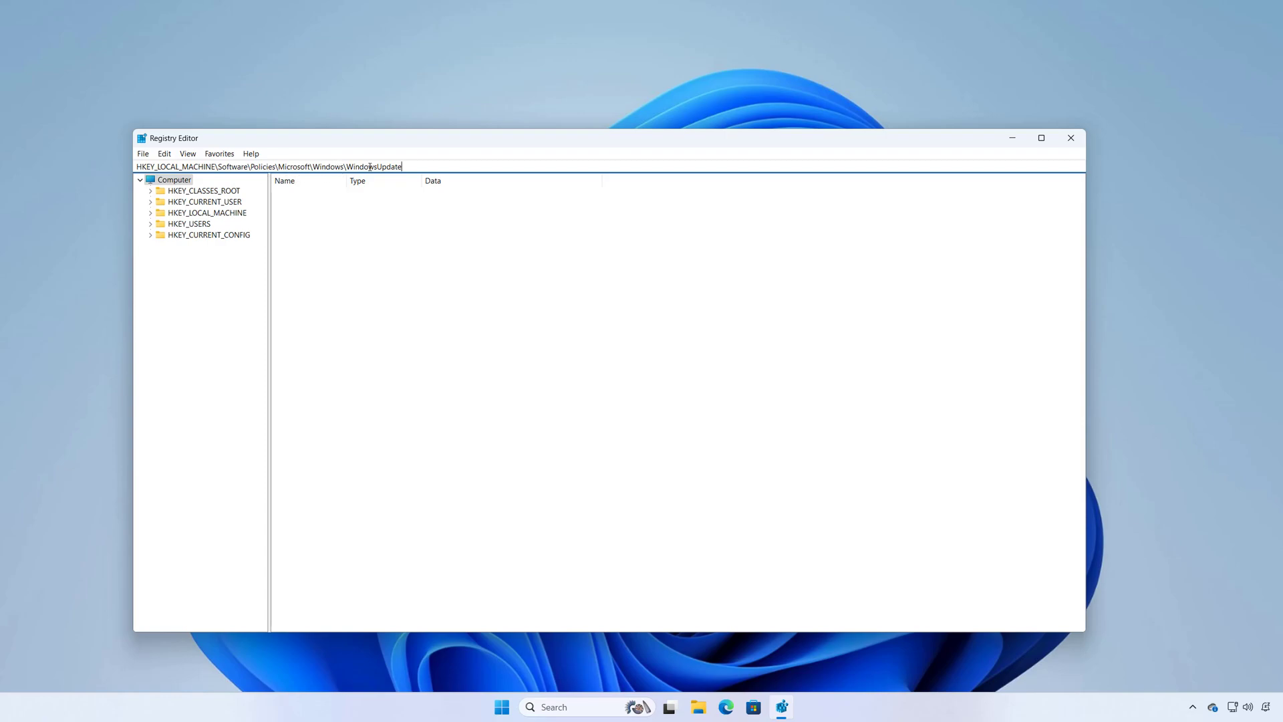
pyautogui.press('Return')
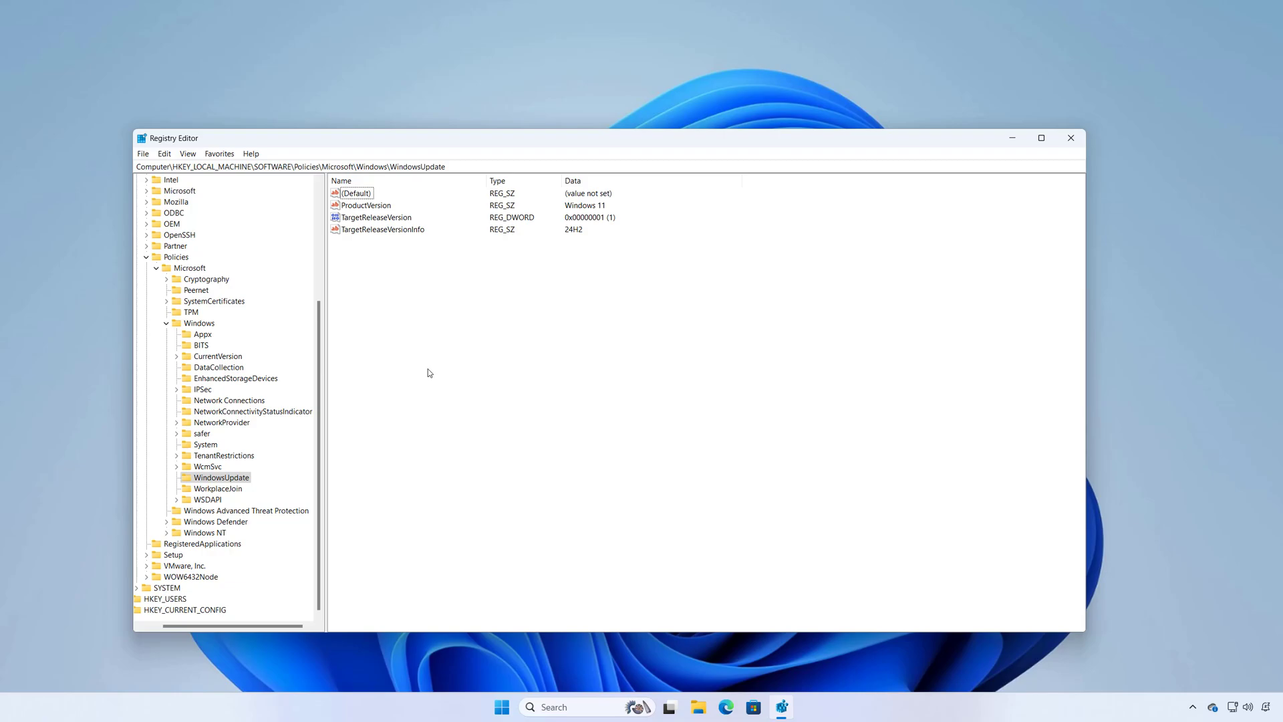
# Step: Delete the three existing target-version values from the WindowsUpdate key
pyautogui.press('End')
pyautogui.moveTo(361, 257); pyautogui.dragTo(358, 206)
pyautogui.rightClick(358, 207)
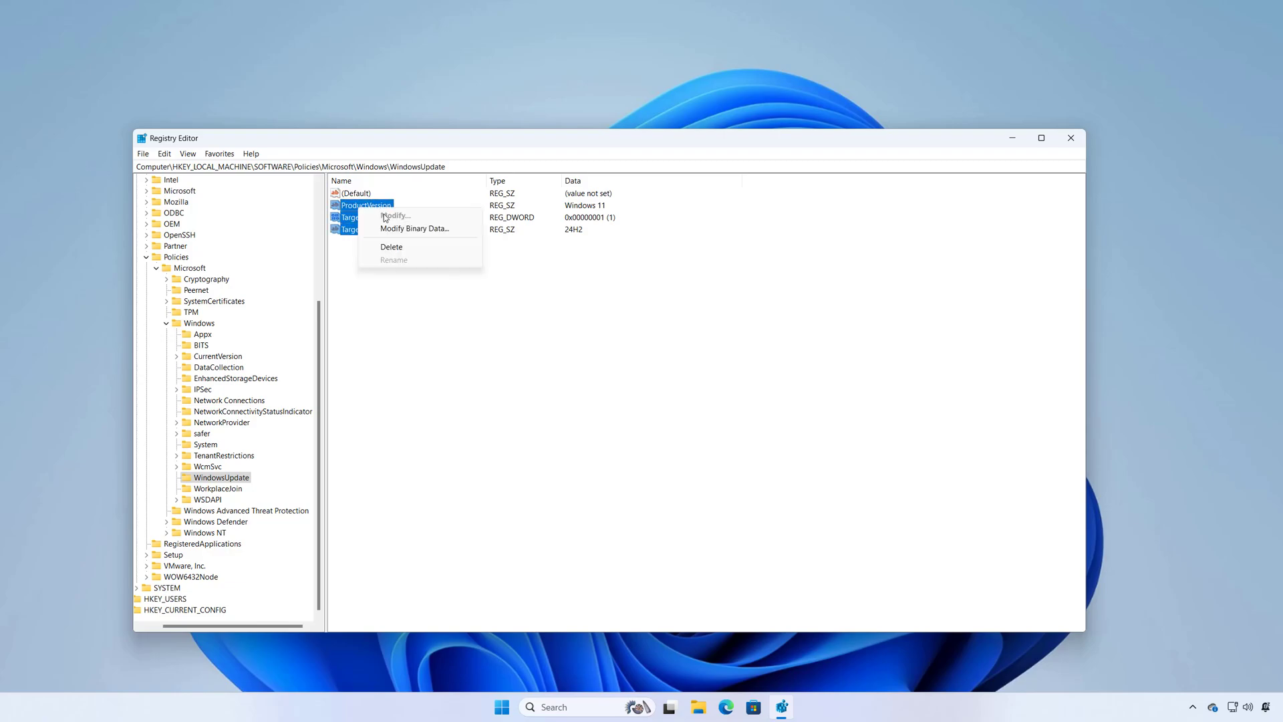
pyautogui.click(401, 249)
pyautogui.click(734, 352)
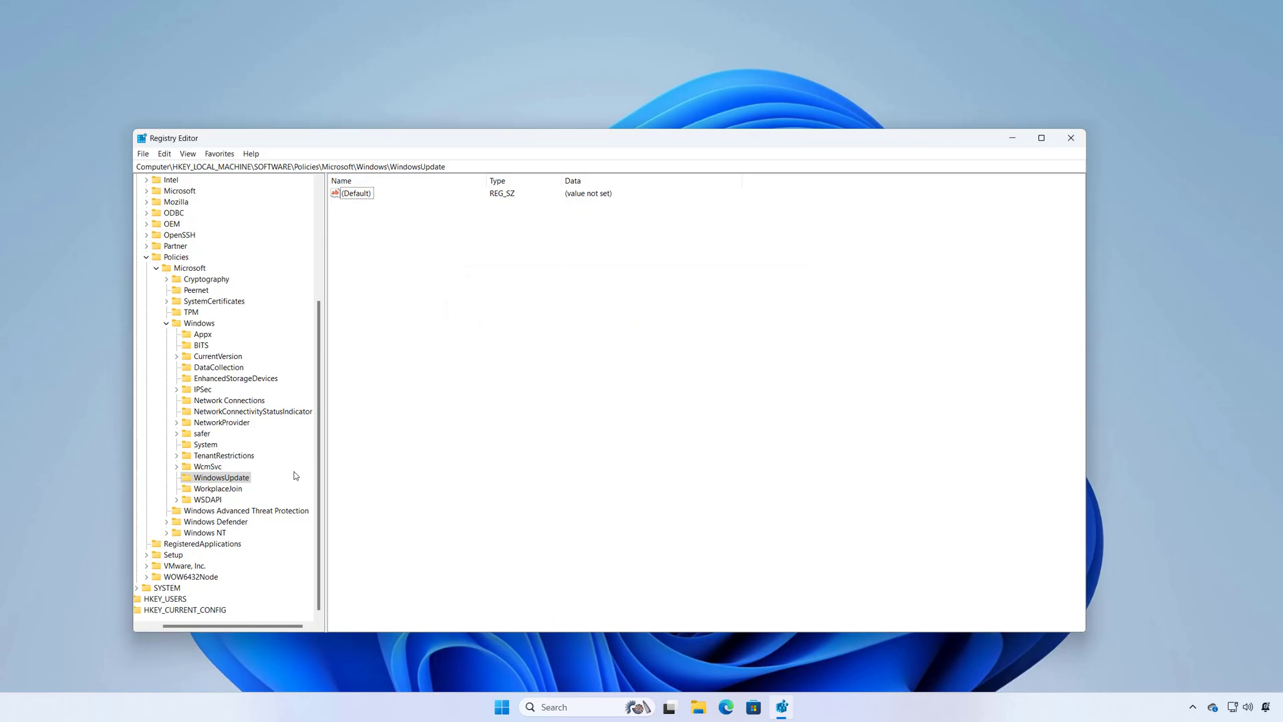
# Step: Add a new string value named ProductVersion to WindowsUpdate
pyautogui.rightClick(238, 479)
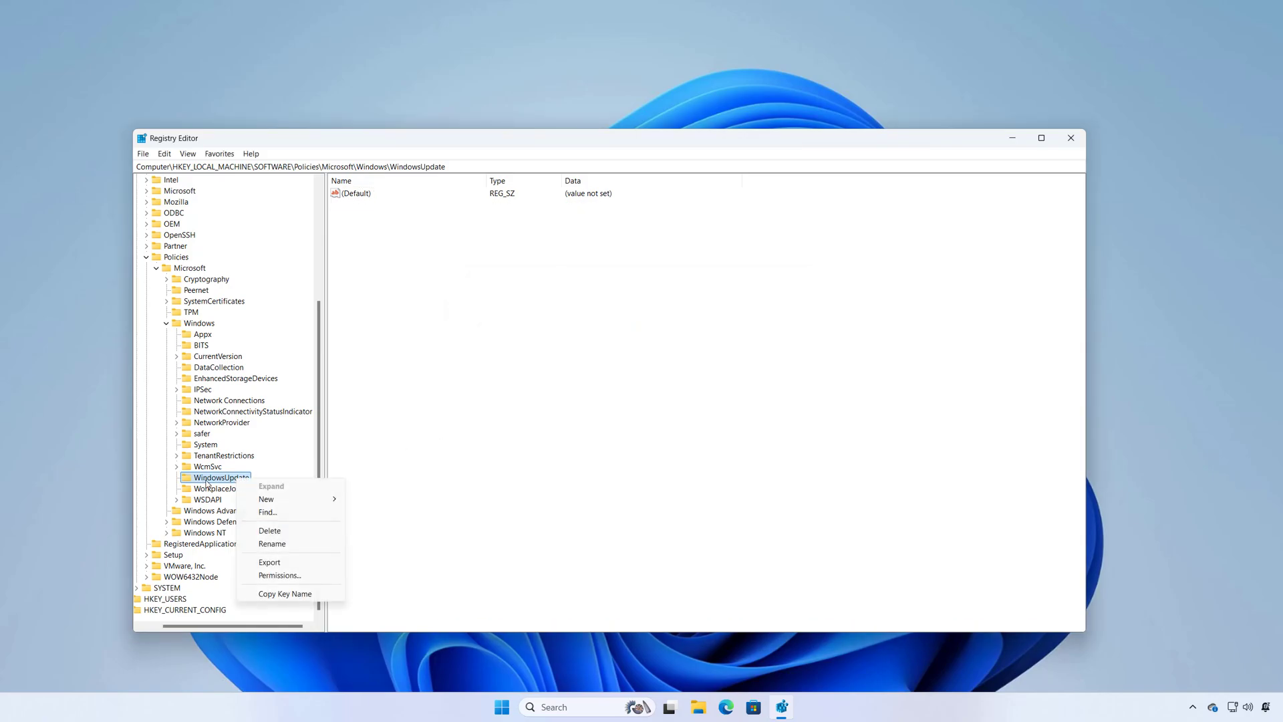
pyautogui.moveTo(305, 499)
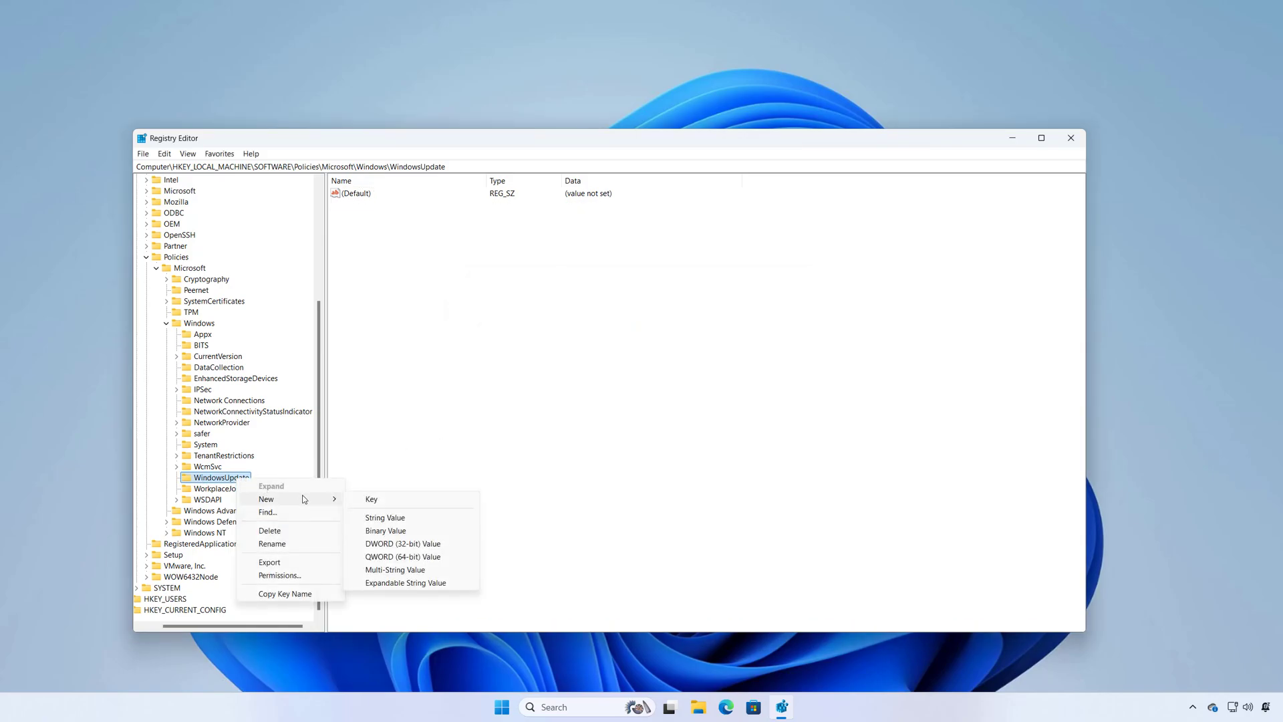
pyautogui.click(401, 518)
pyautogui.write('ProductVersion')
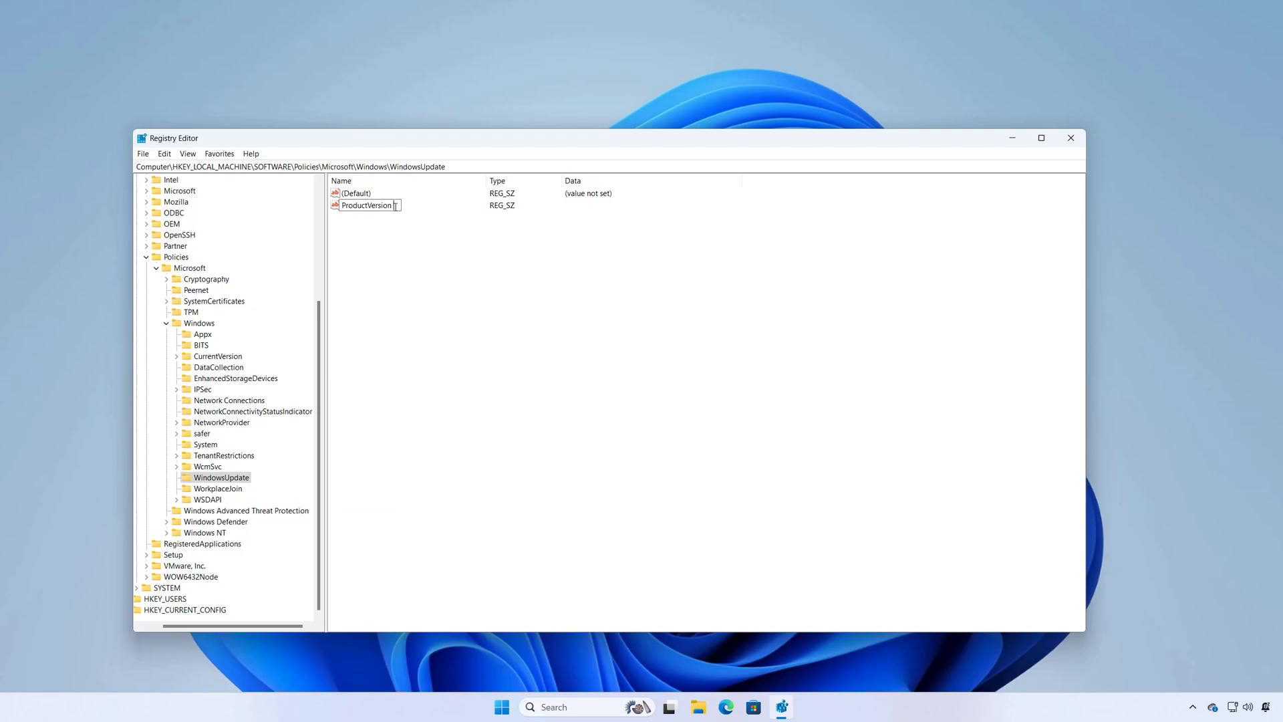
pyautogui.press('BackSpace')
# Step: Modify ProductVersion so its string data reads Windows 11
pyautogui.rightClick(380, 208)
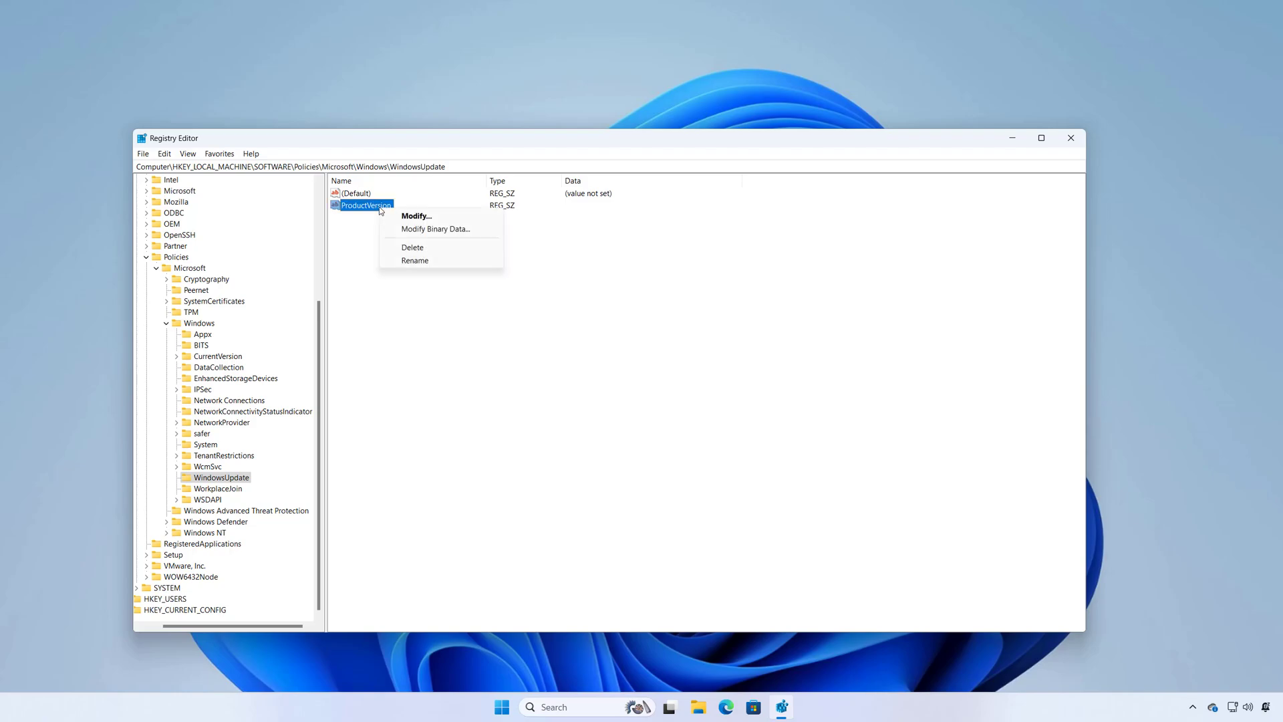
pyautogui.click(429, 216)
pyautogui.write('Windows 11')
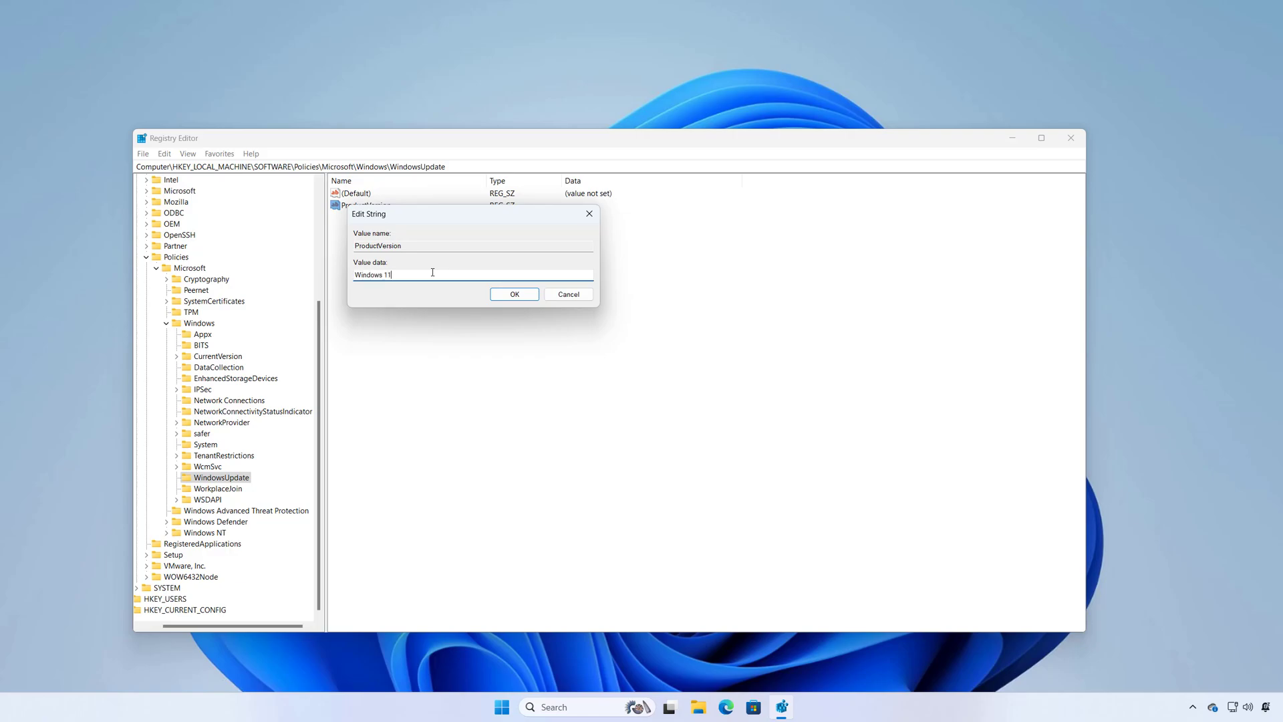
pyautogui.click(514, 294)
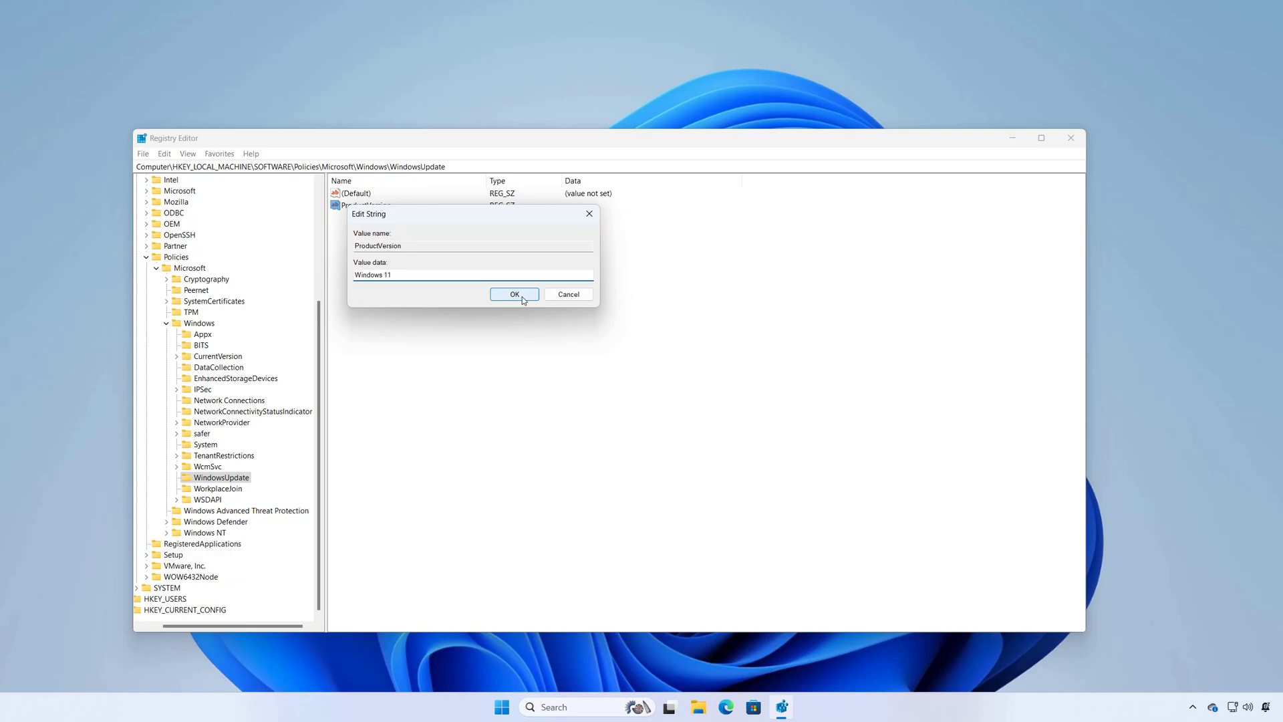
# Step: Create a DWORD (32-bit) value TargetReleaseVersion in WindowsUpdate and give it data 1
pyautogui.rightClick(232, 478)
pyautogui.moveTo(284, 504)
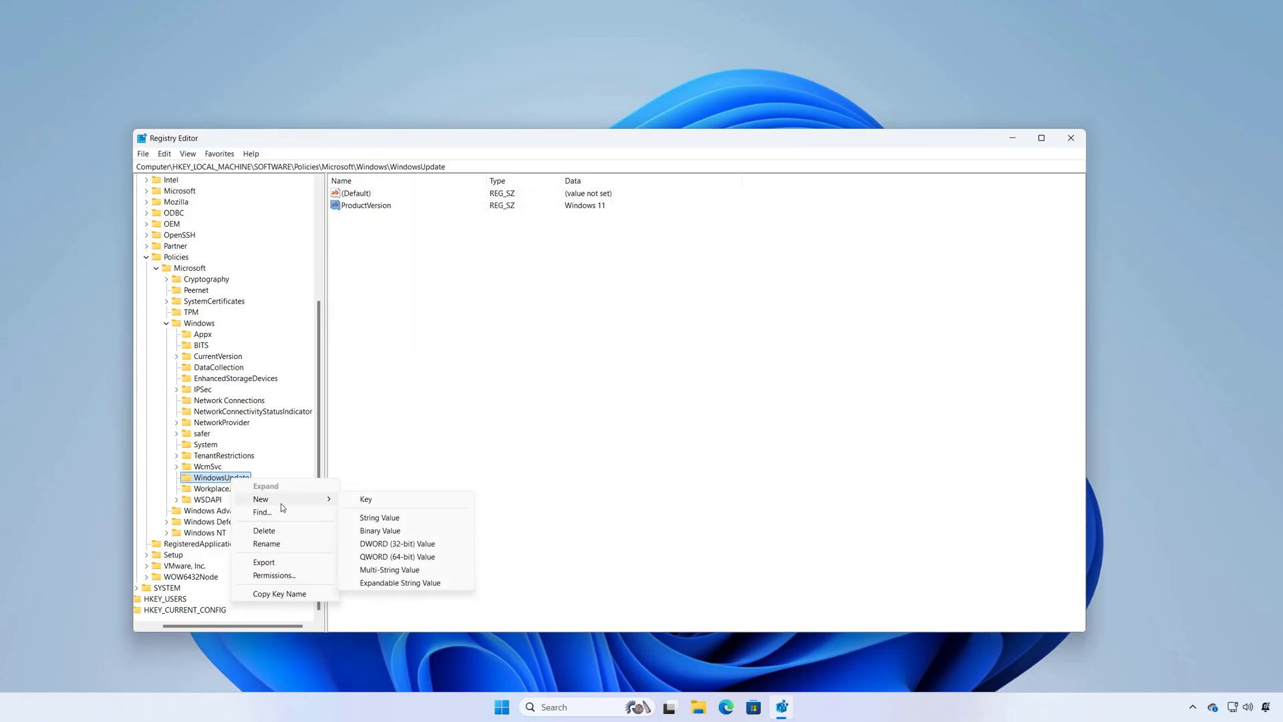
pyautogui.click(390, 547)
pyautogui.write('TargetReleaseVersion')
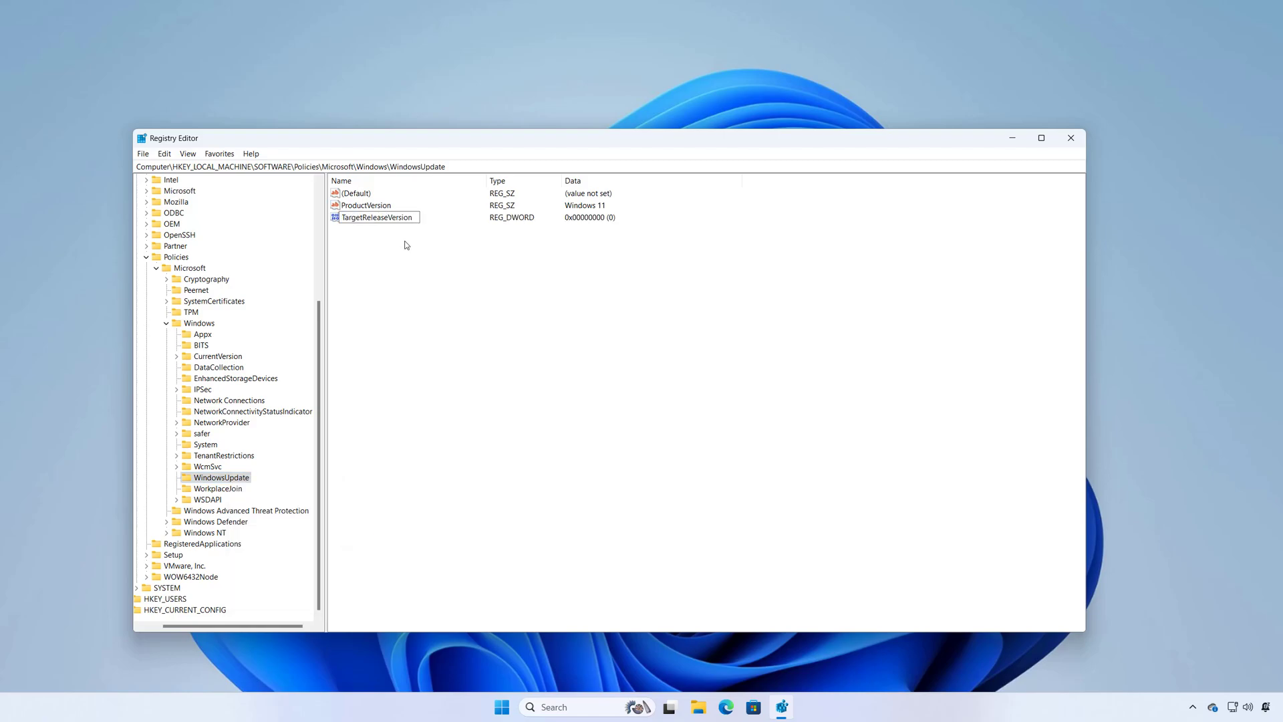
pyautogui.press('Return')
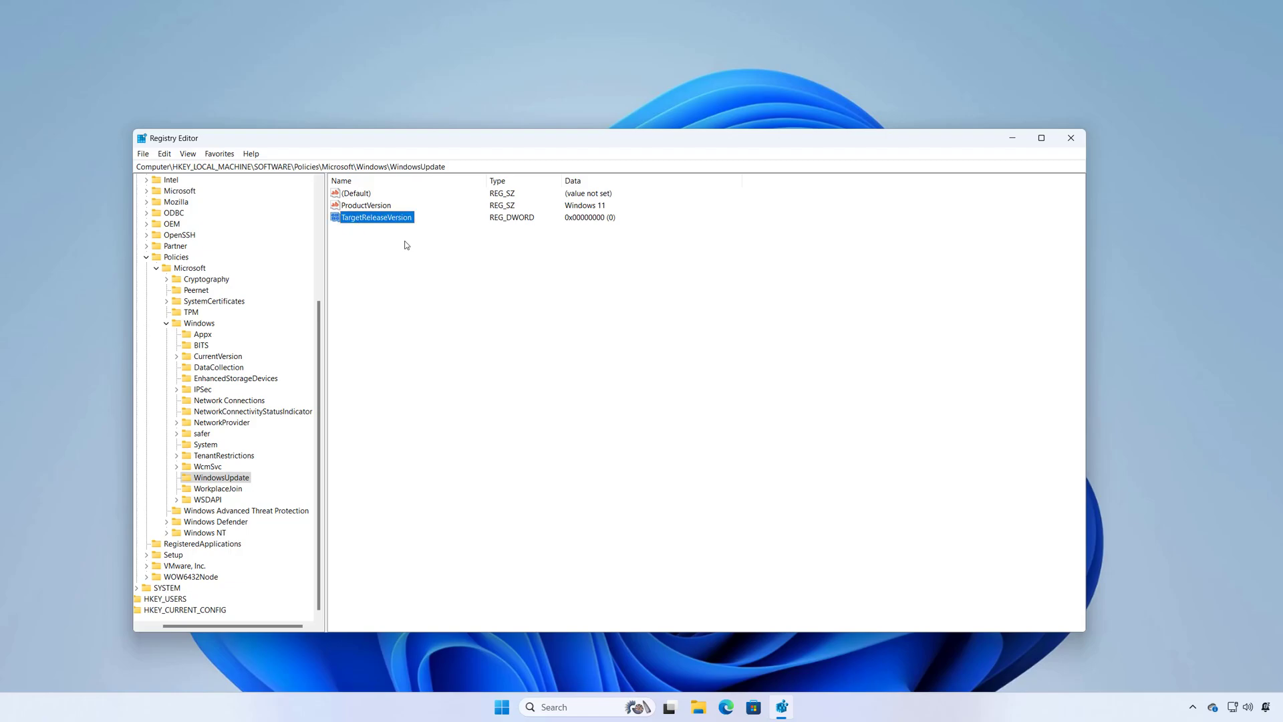
pyautogui.rightClick(392, 220)
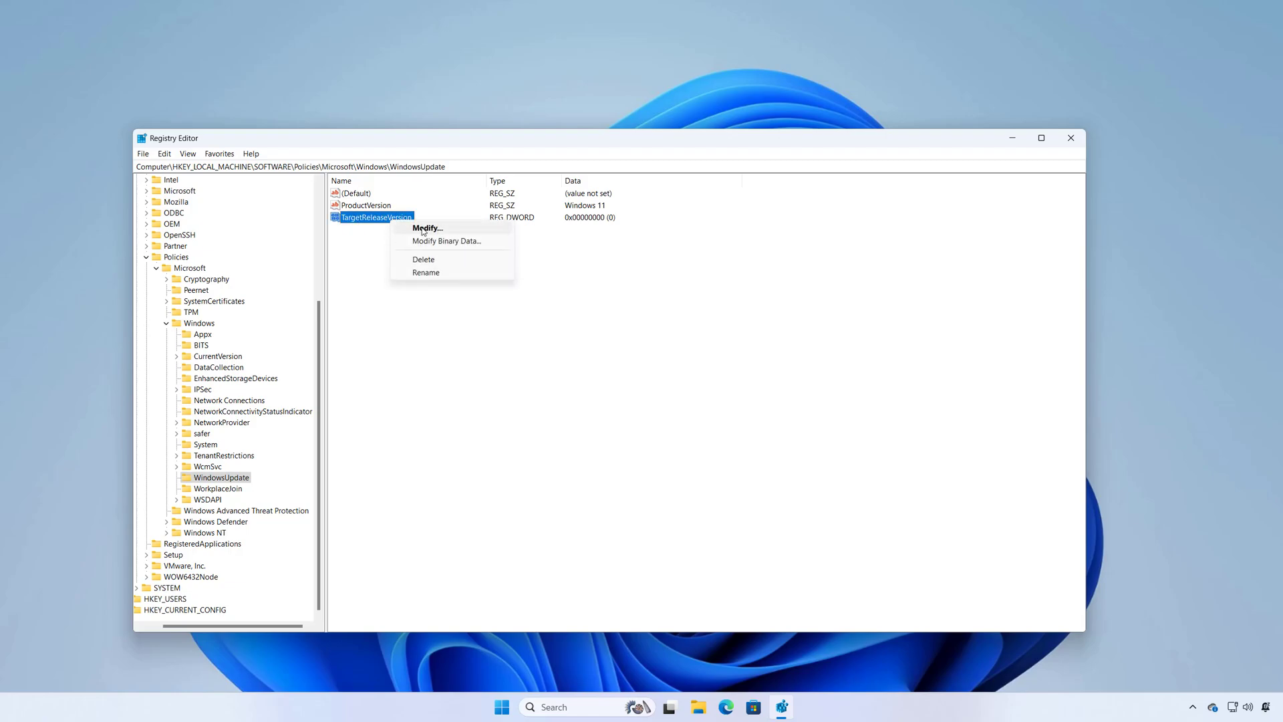
pyautogui.click(423, 229)
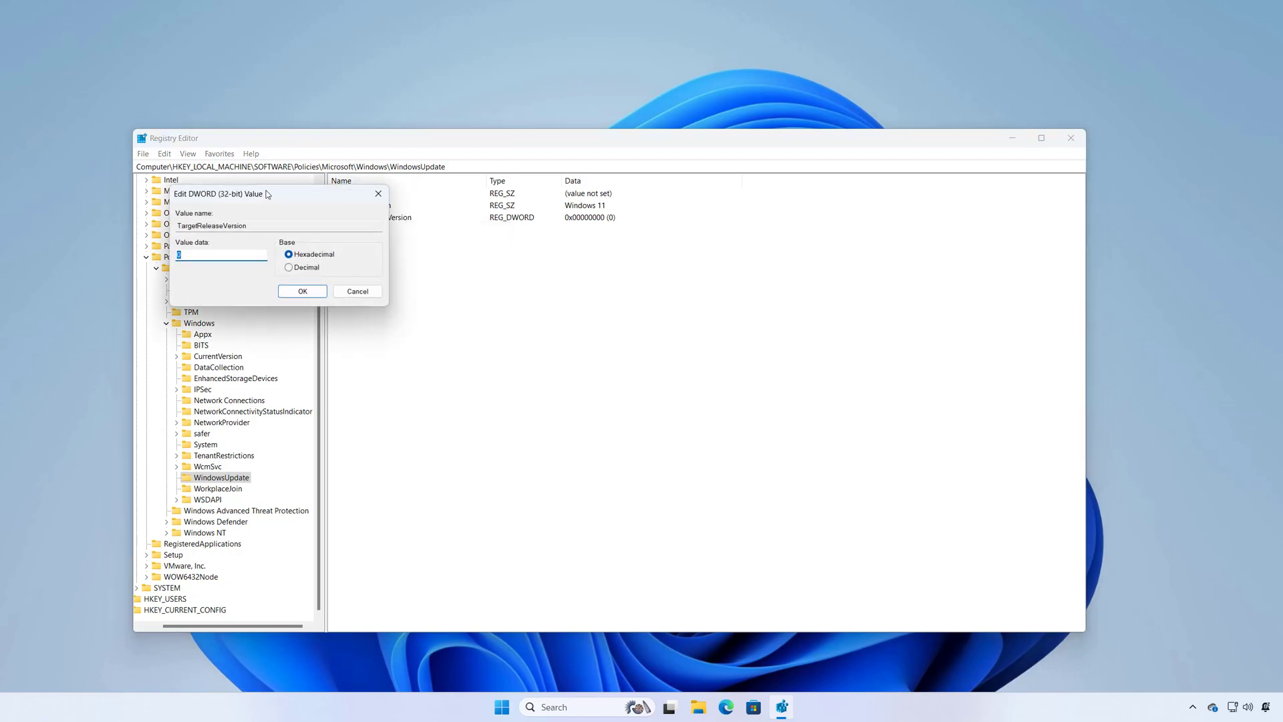
pyautogui.moveTo(266, 194); pyautogui.dragTo(455, 235)
pyautogui.write('1')
pyautogui.press('Return')
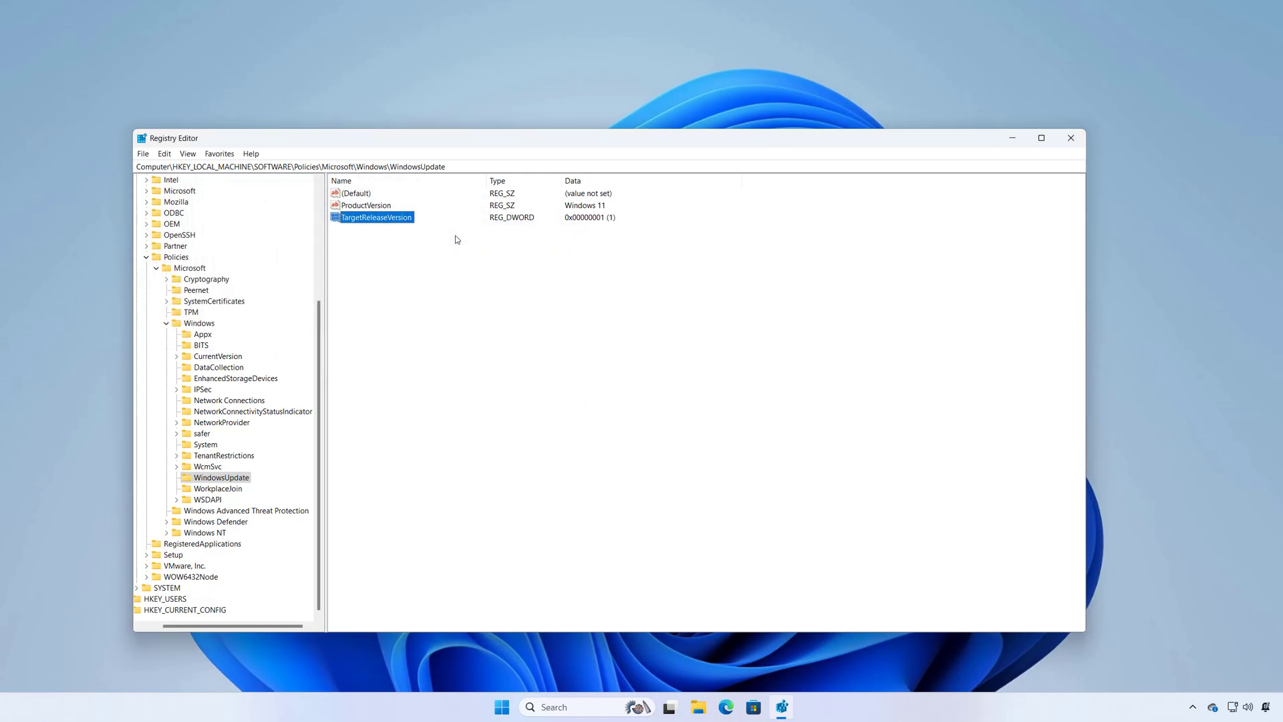
# Step: Create string value TargetReleaseVersionInfo in WindowsUpdate with data 24H2
pyautogui.rightClick(245, 478)
pyautogui.moveTo(326, 496)
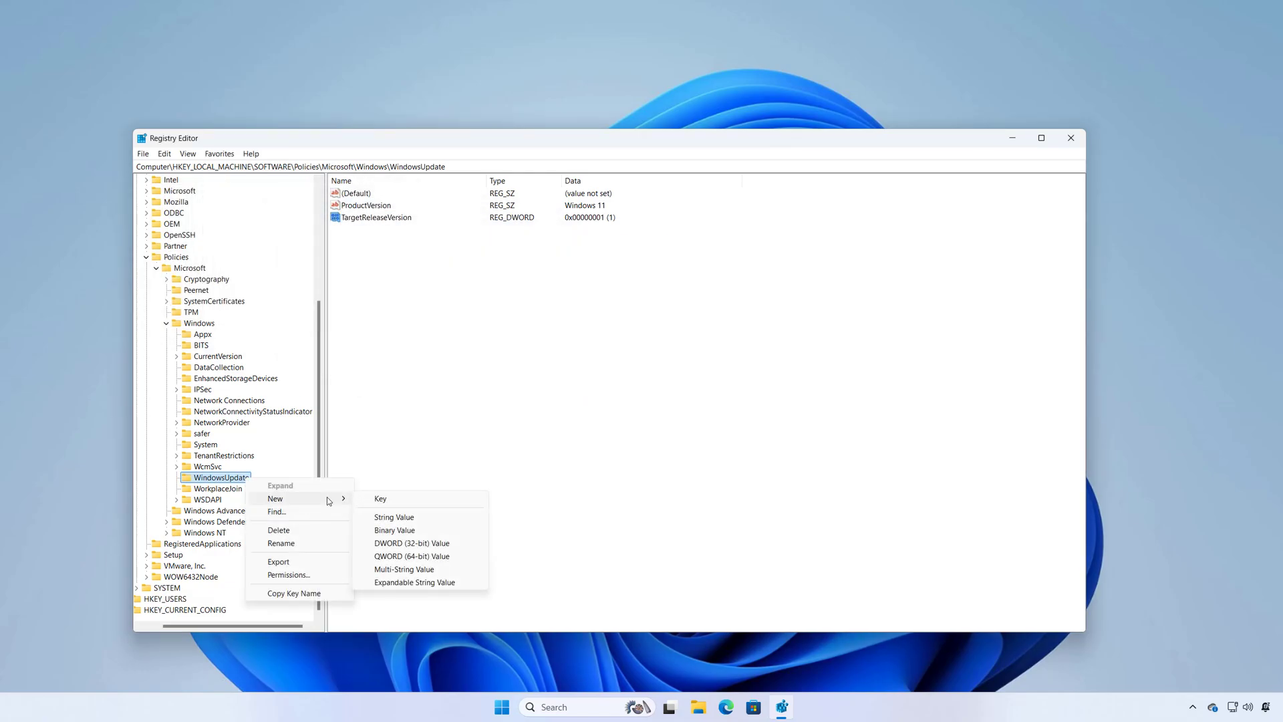
pyautogui.click(415, 521)
pyautogui.write('TargetReleaseVersionInfo')
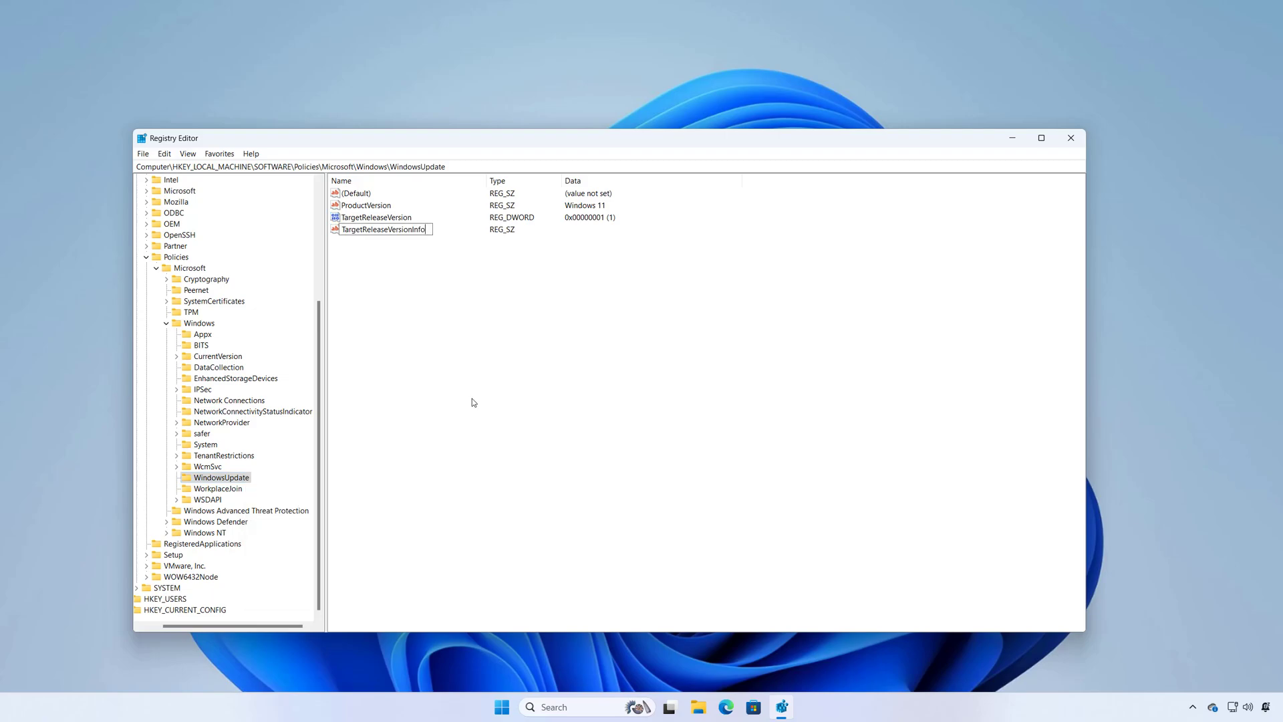
pyautogui.rightClick(418, 231)
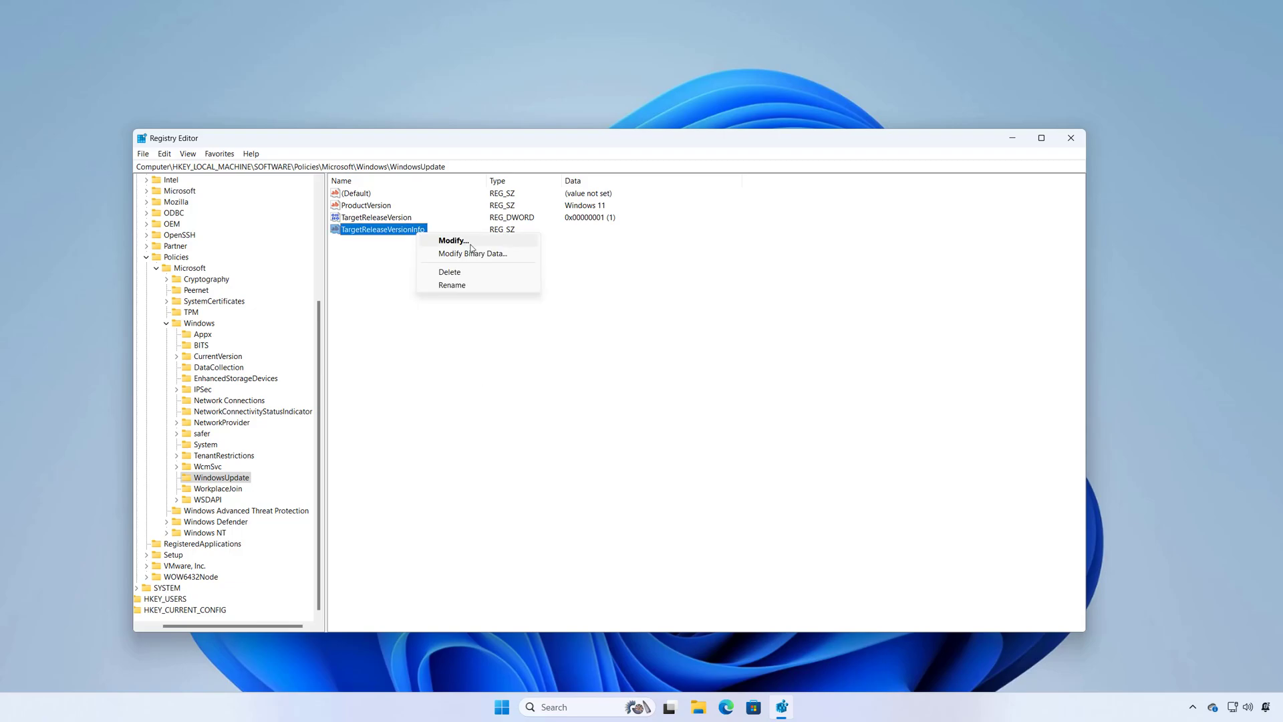
pyautogui.click(471, 242)
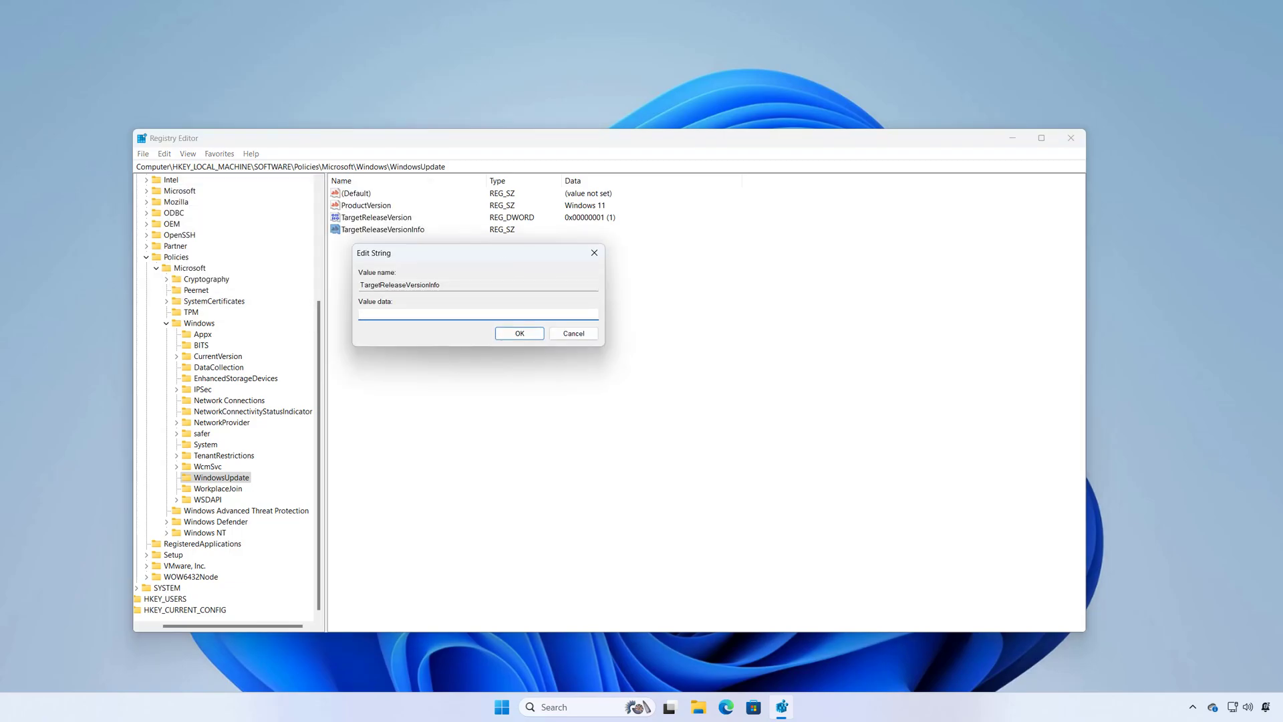
pyautogui.write('24H2')
pyautogui.click(526, 337)
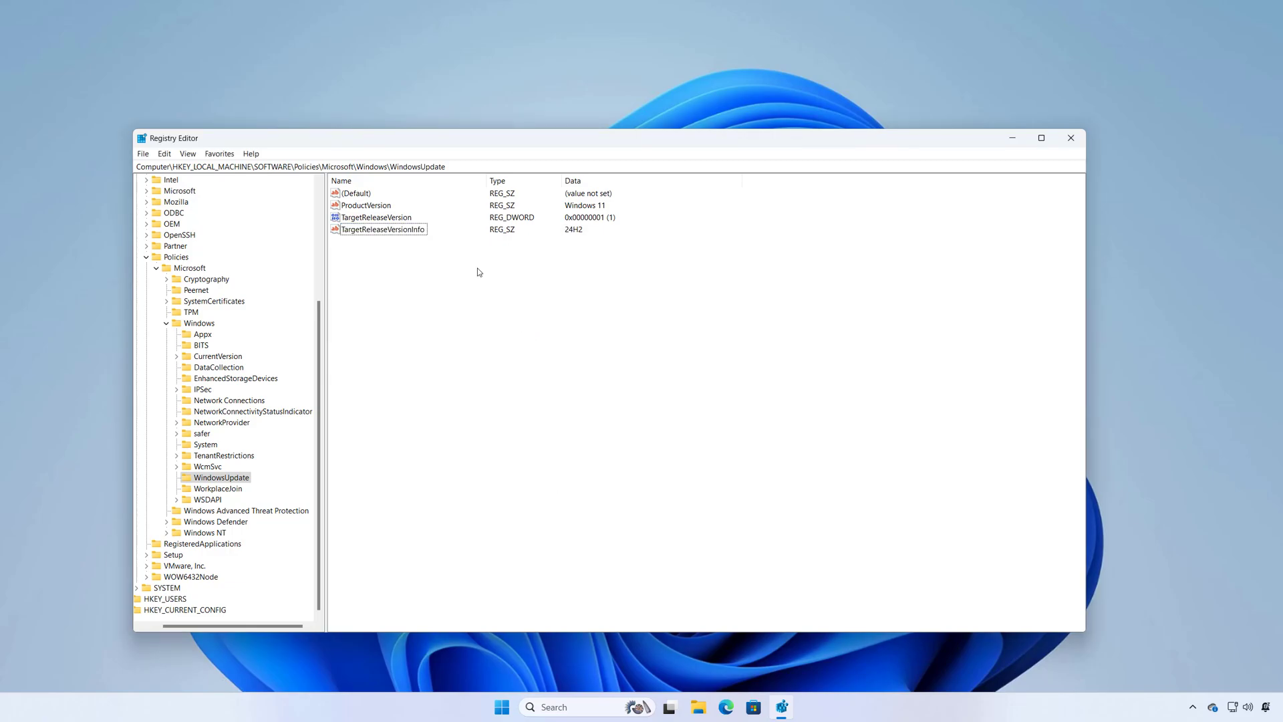
# Step: Close Registry Editor and restart the computer
pyautogui.click(1077, 142)
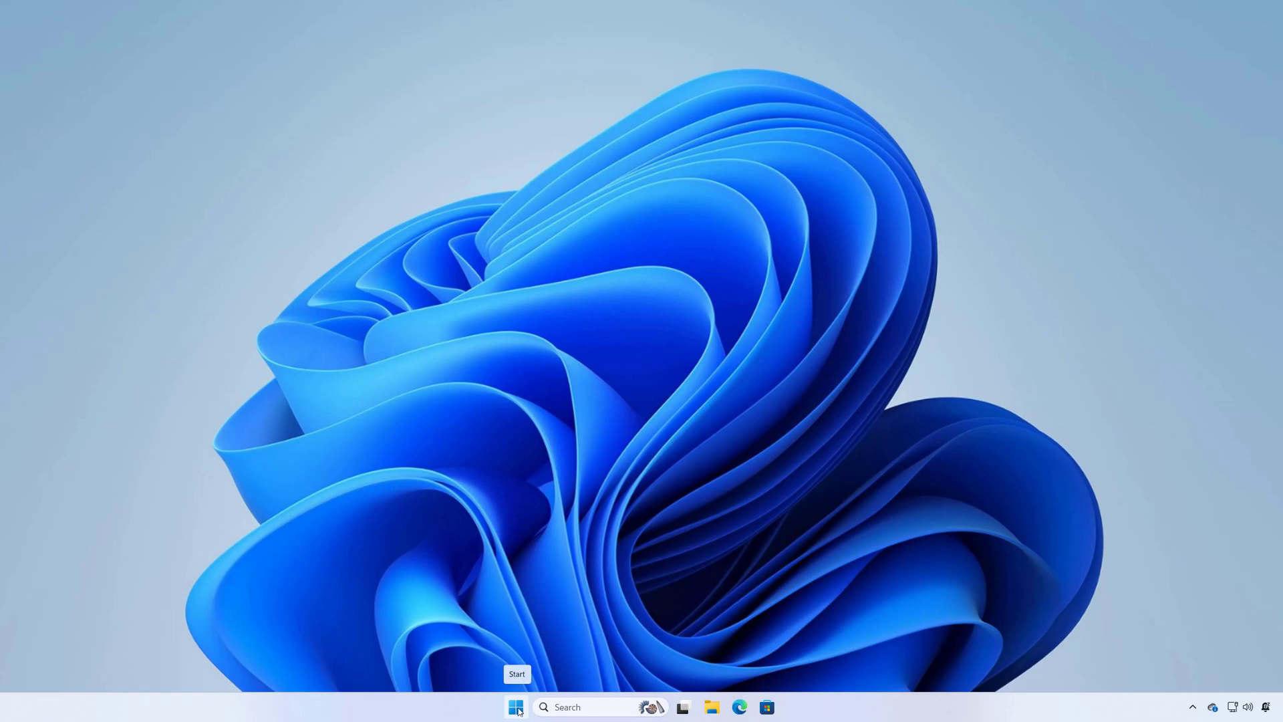
pyautogui.click(516, 708)
pyautogui.click(797, 663)
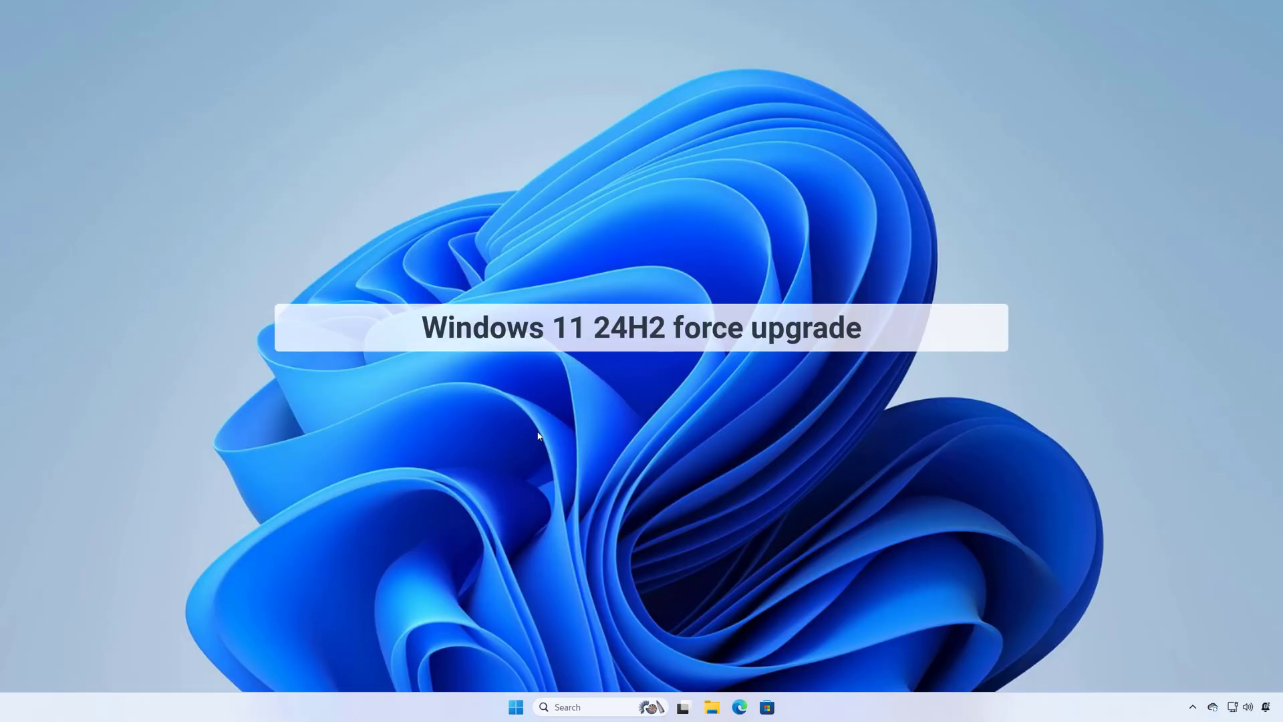
# Step: Search Start for 'setting', launch Settings, and reposition its window
pyautogui.click(515, 707)
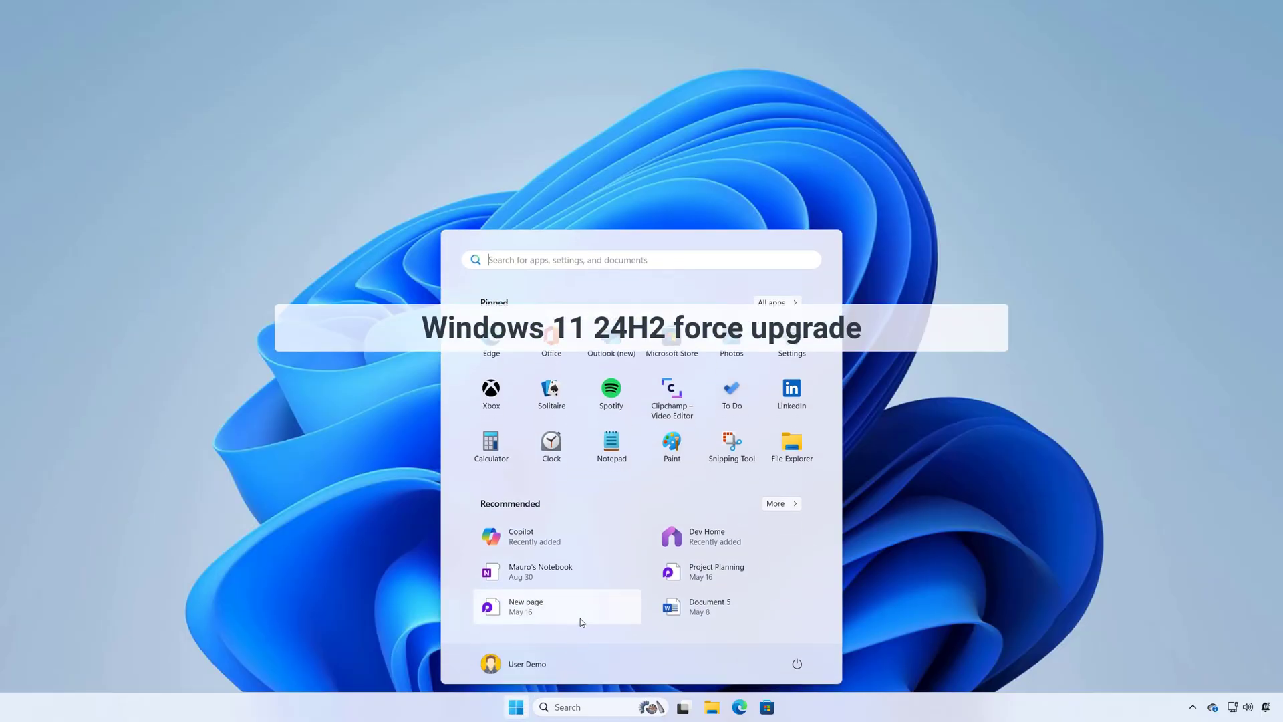
pyautogui.click(558, 260)
pyautogui.write('setting')
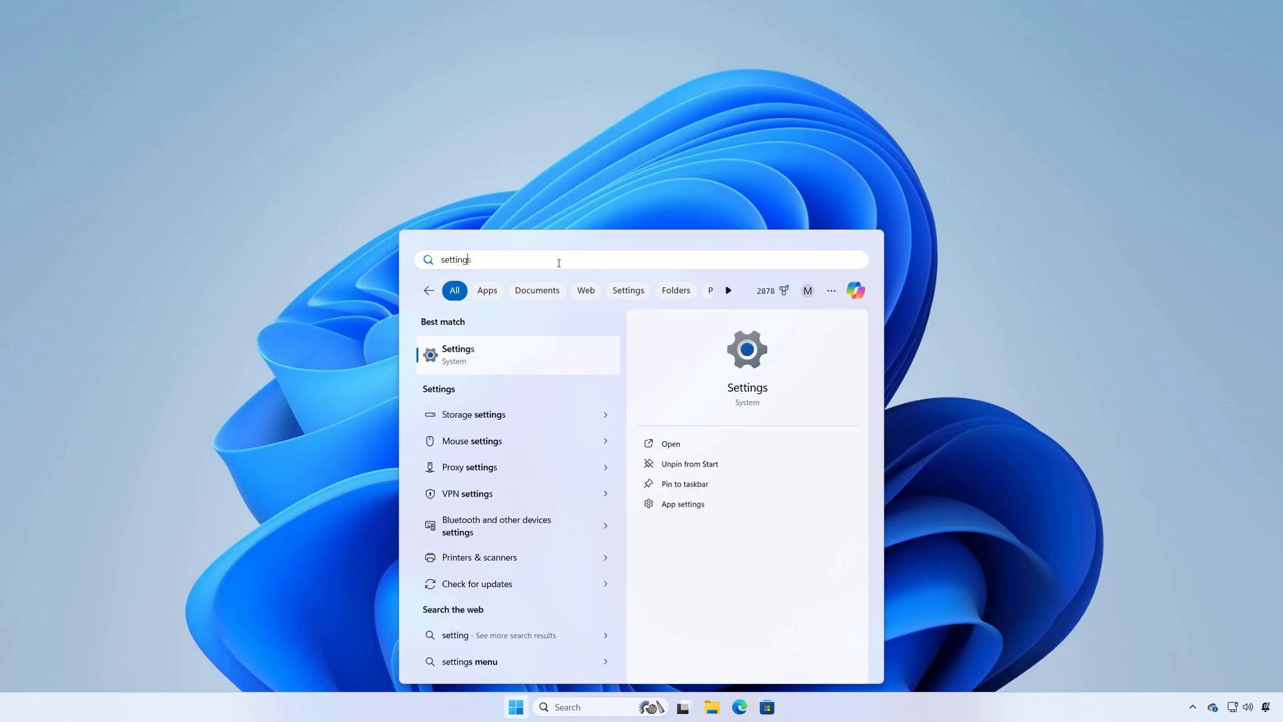
pyautogui.click(529, 356)
pyautogui.moveTo(598, 101); pyautogui.dragTo(582, 78)
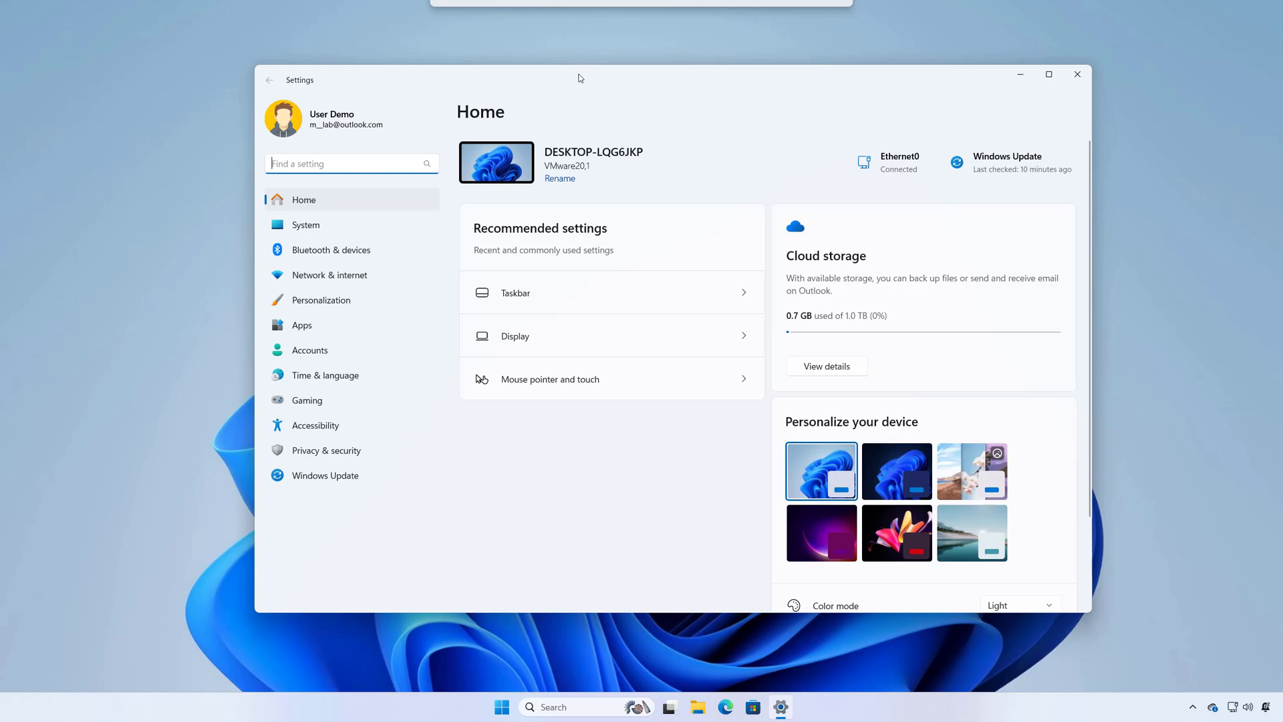
# Step: Go to the Windows Update page from the Settings left navigation pane
pyautogui.click(359, 479)
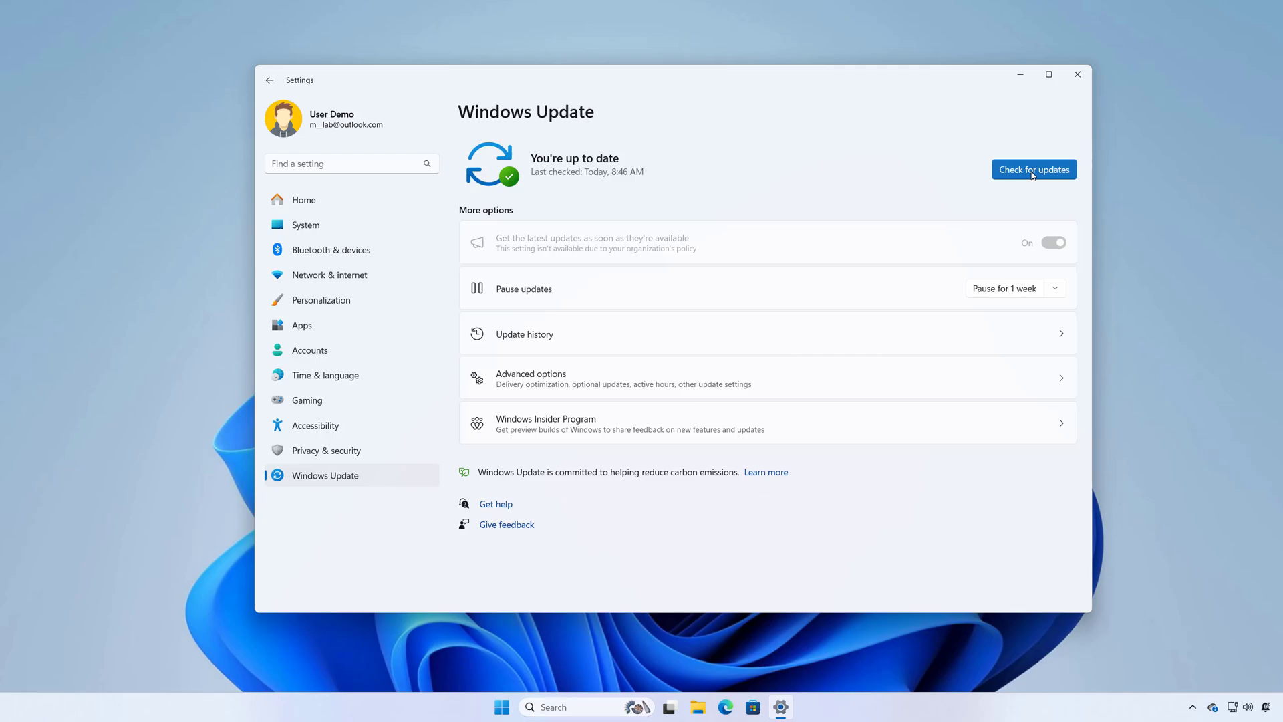
# Step: Check for updates so Windows 11, version 24H2 is found and starts downloading
pyautogui.click(1033, 174)
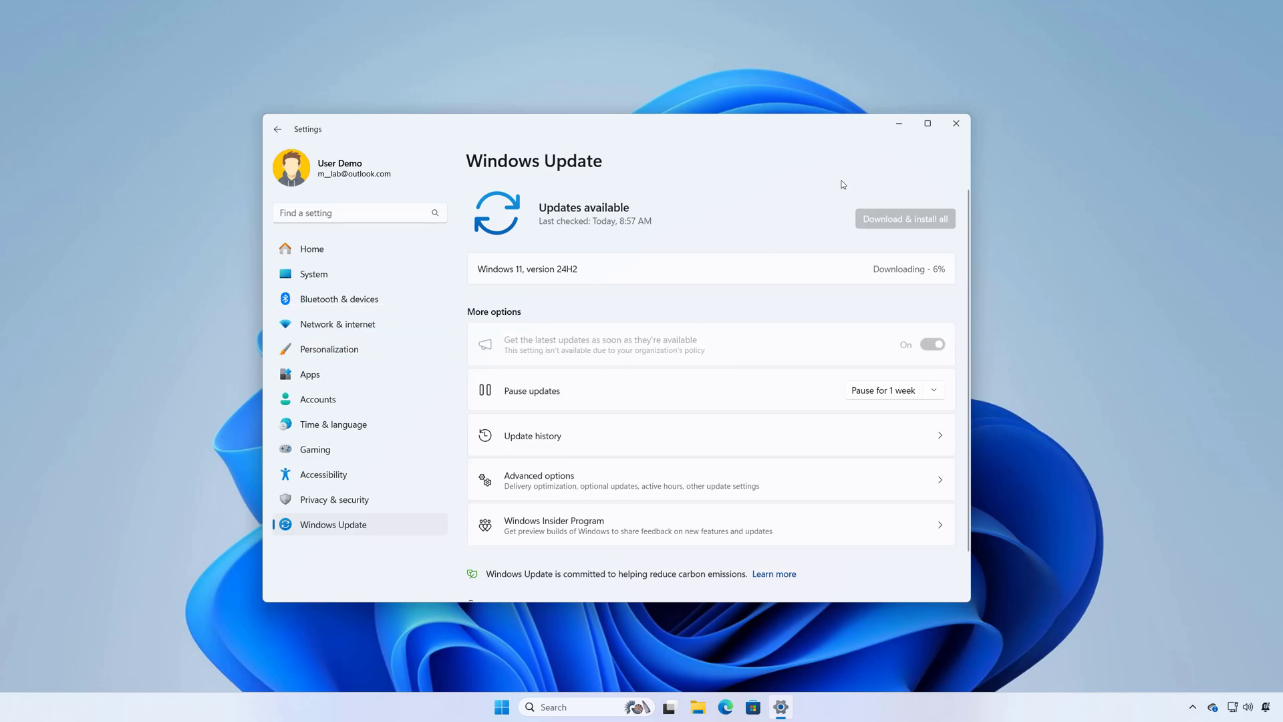
# Step: Minimize Settings and launch Edit group policy from a Start search for 'group'
pyautogui.click(897, 125)
pyautogui.press('super')
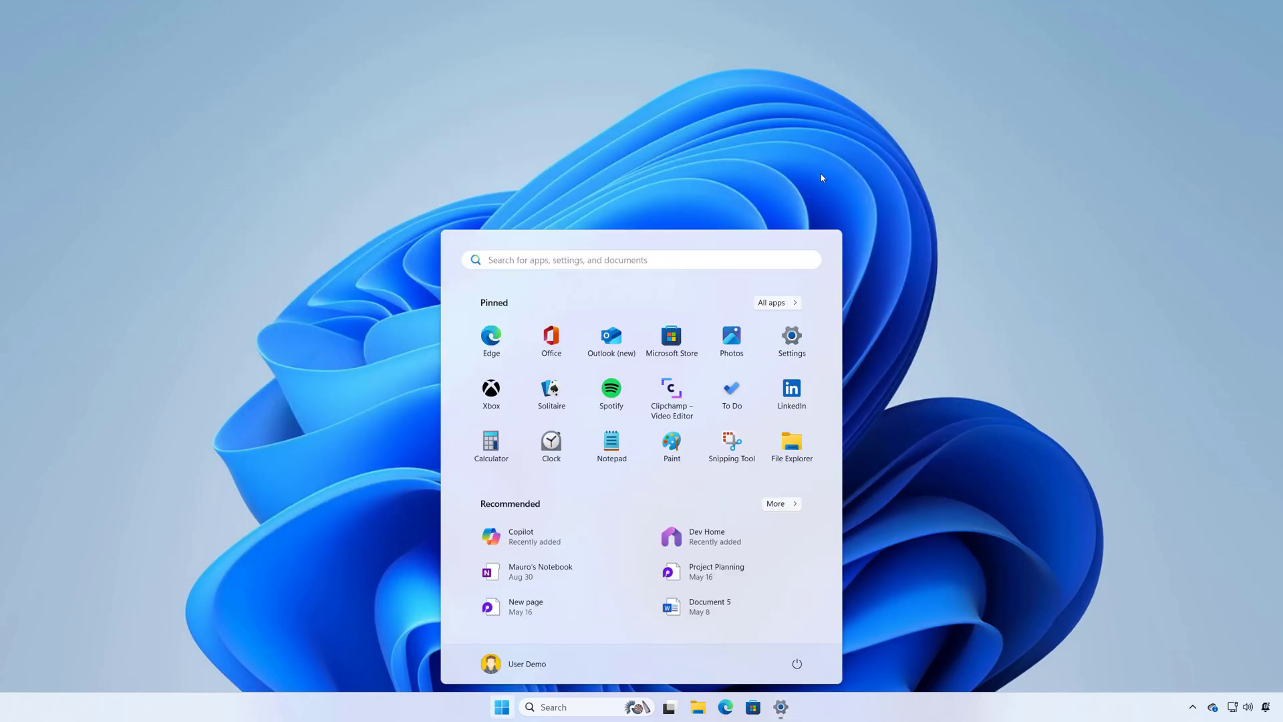
pyautogui.write('group')
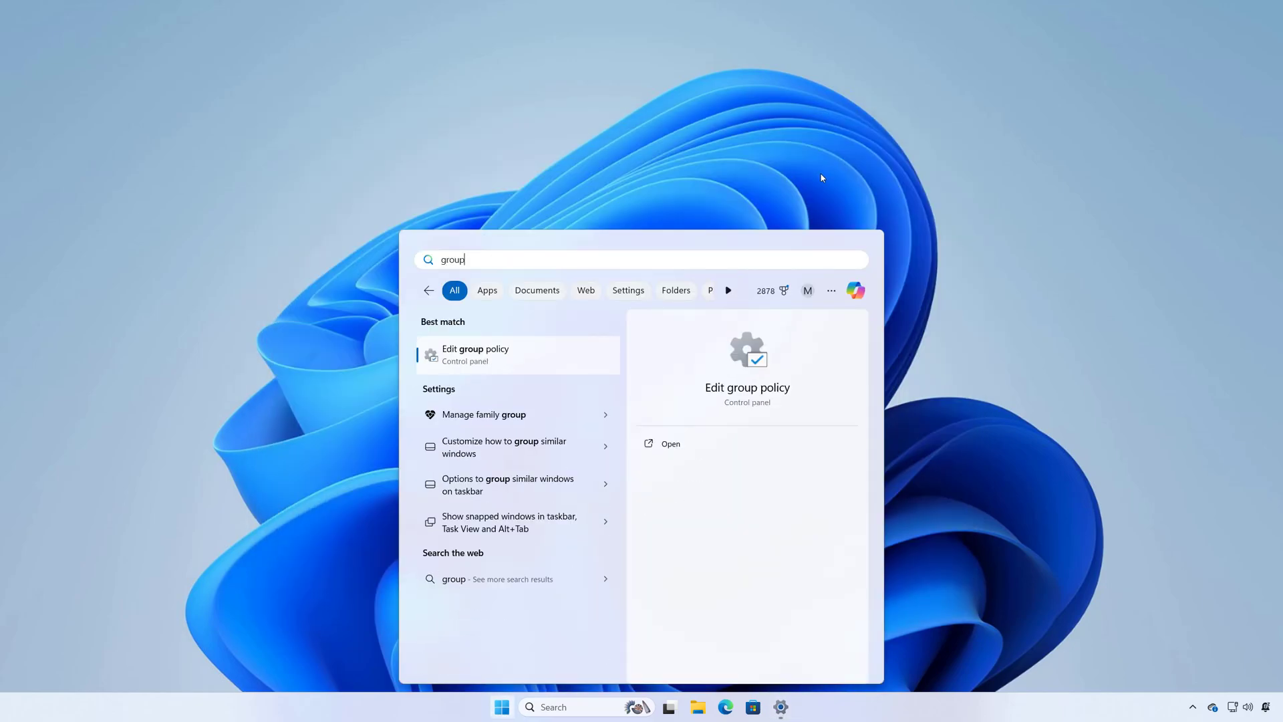
pyautogui.press('Return')
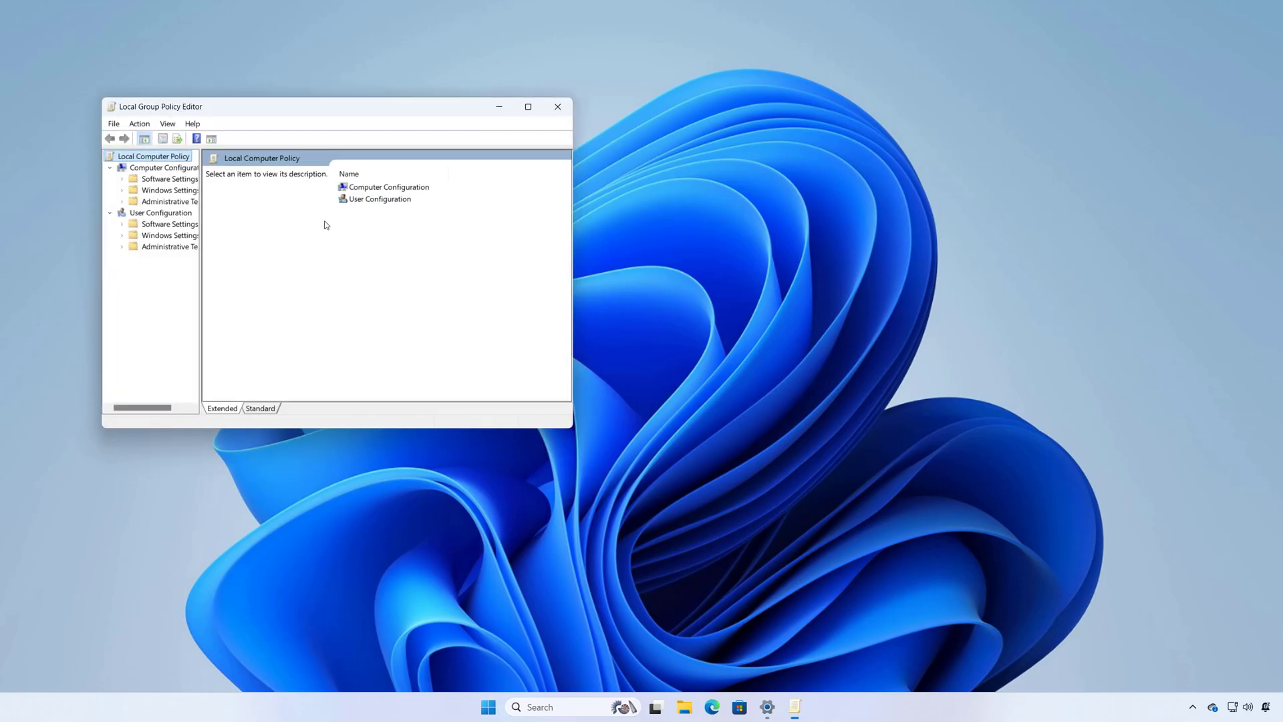
pyautogui.moveTo(468, 109); pyautogui.dragTo(649, 122)
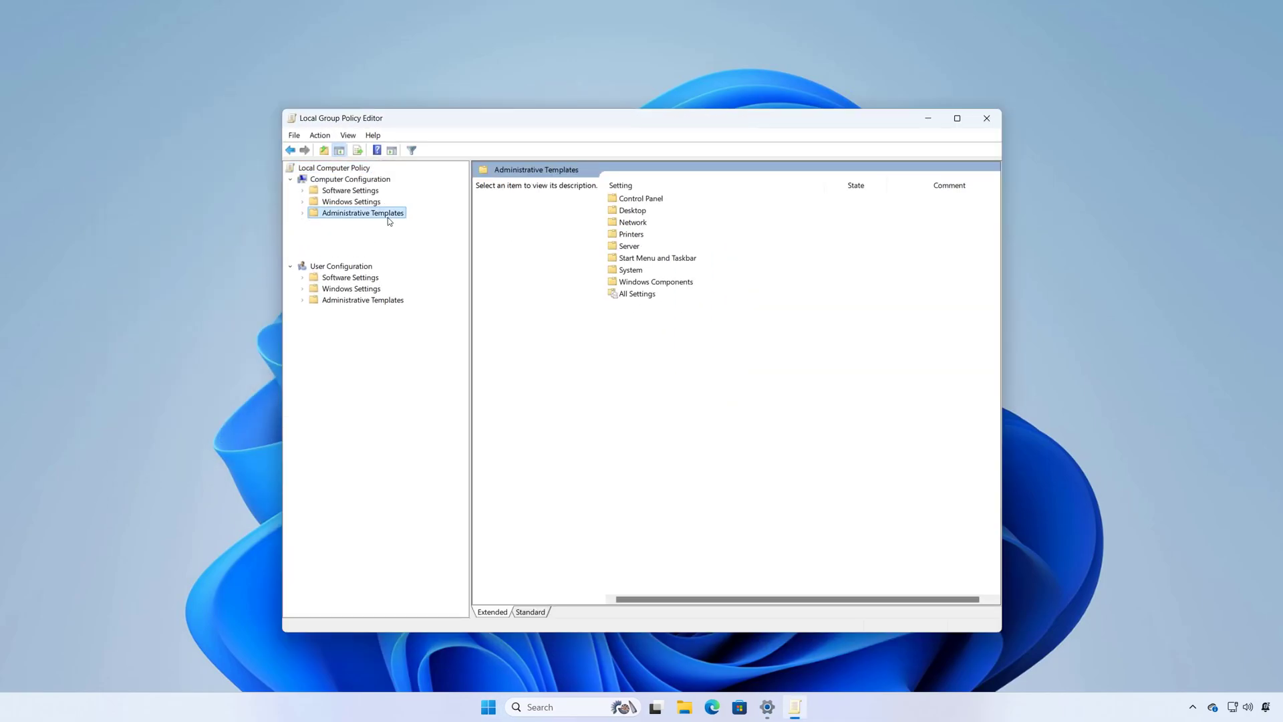
# Step: Navigate to Administrative Templates > Windows Components > Windows Update > Manage updates offered from Windows Update
pyautogui.doubleClick(388, 218)
pyautogui.doubleClick(368, 304)
pyautogui.moveTo(464, 347); pyautogui.dragTo(453, 567)
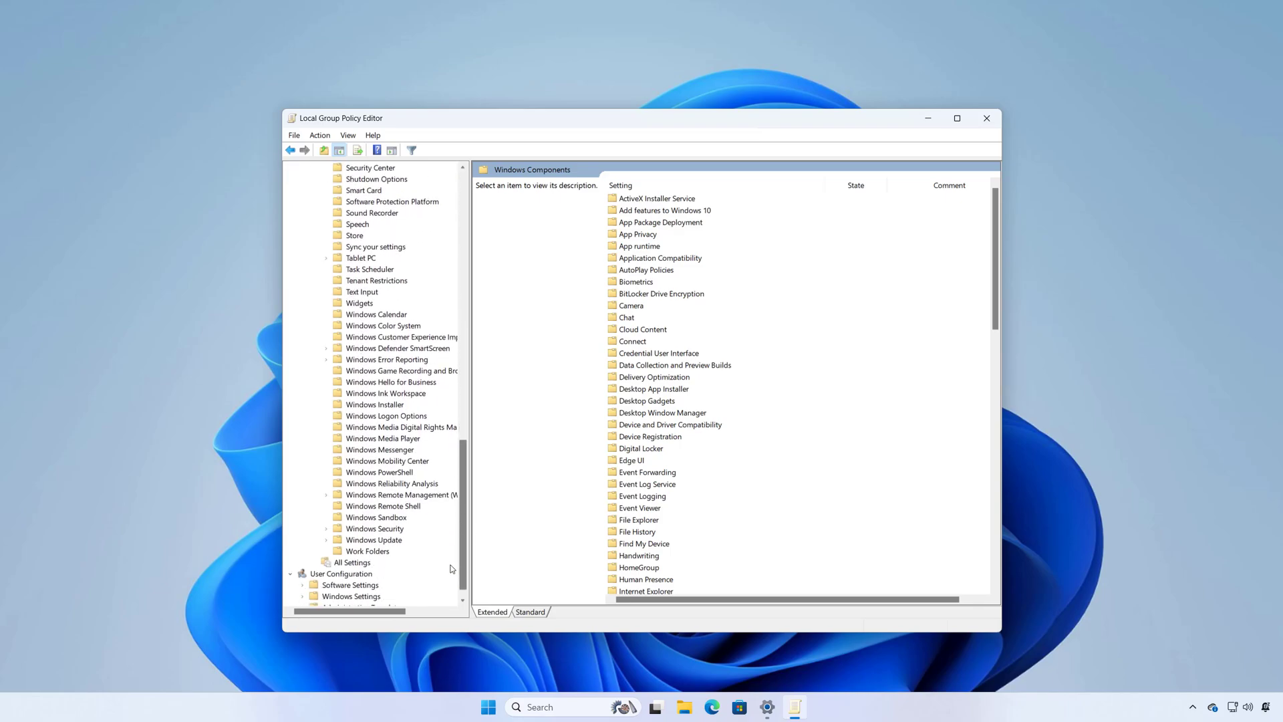
pyautogui.click(368, 544)
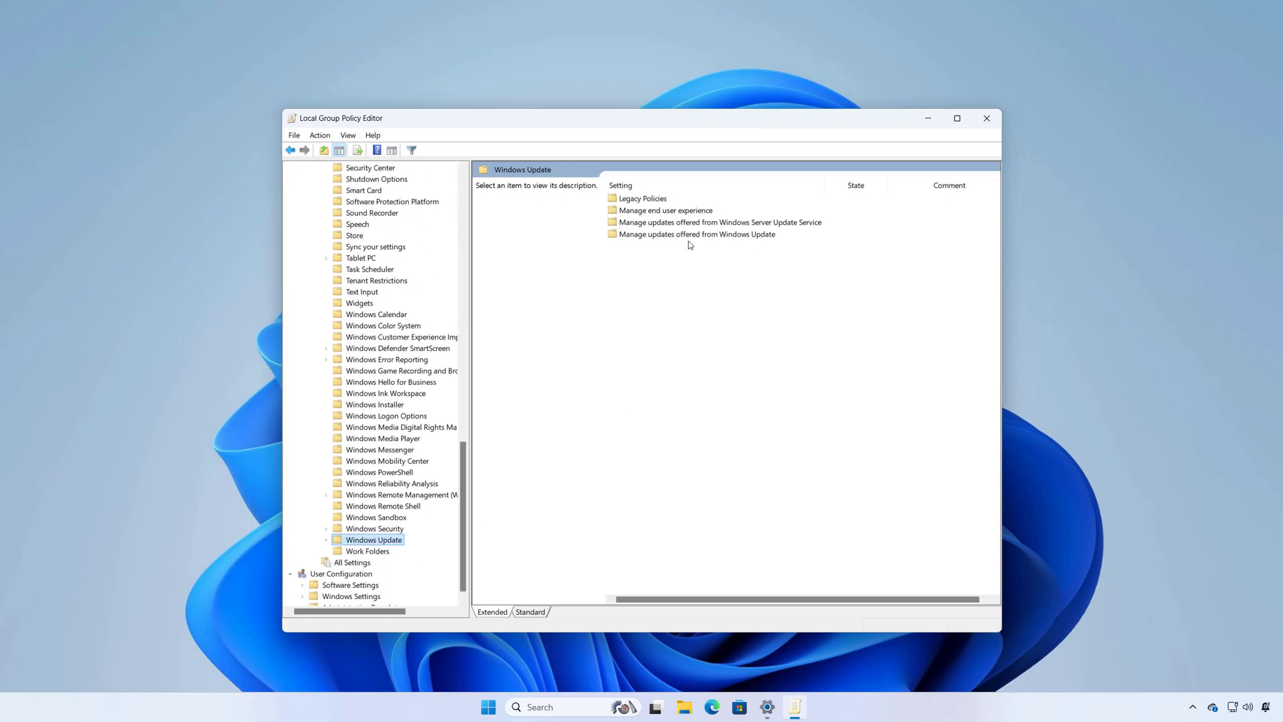
pyautogui.click(632, 236)
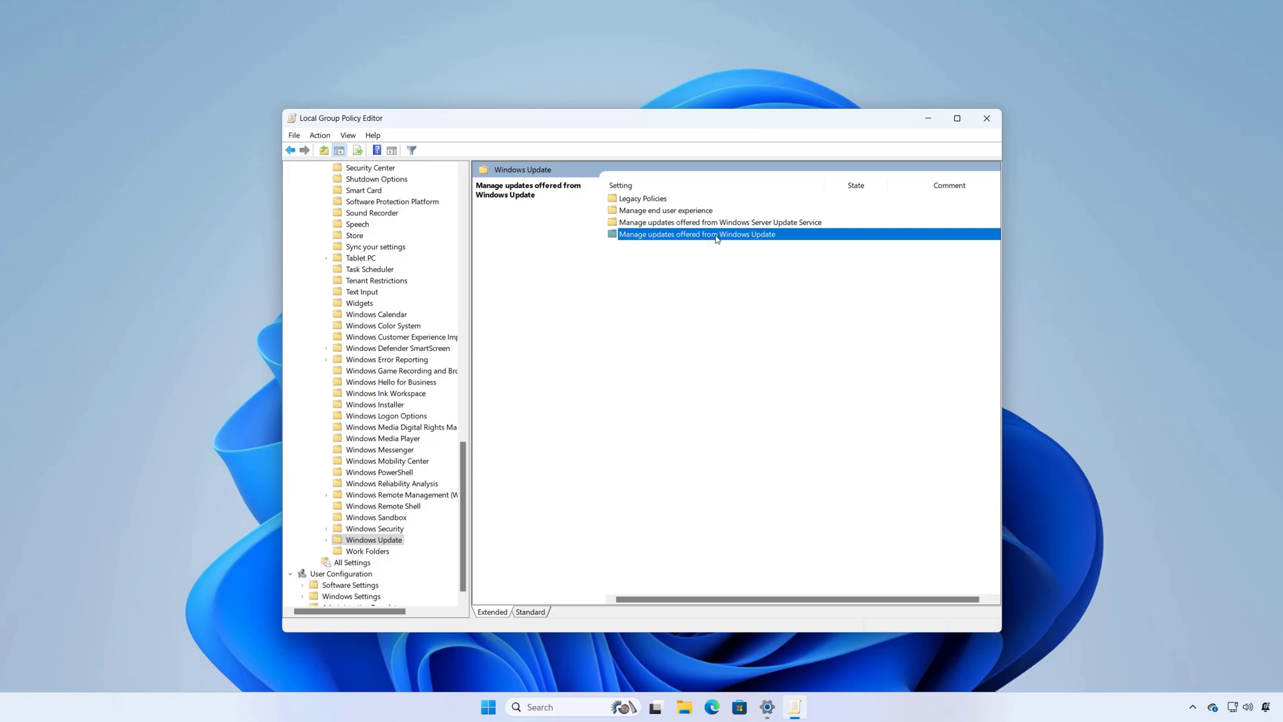
# Step: Edit the Select the target Feature Update version policy, set it to Not Configured, and confirm with OK
pyautogui.doubleClick(717, 238)
pyautogui.click(671, 270)
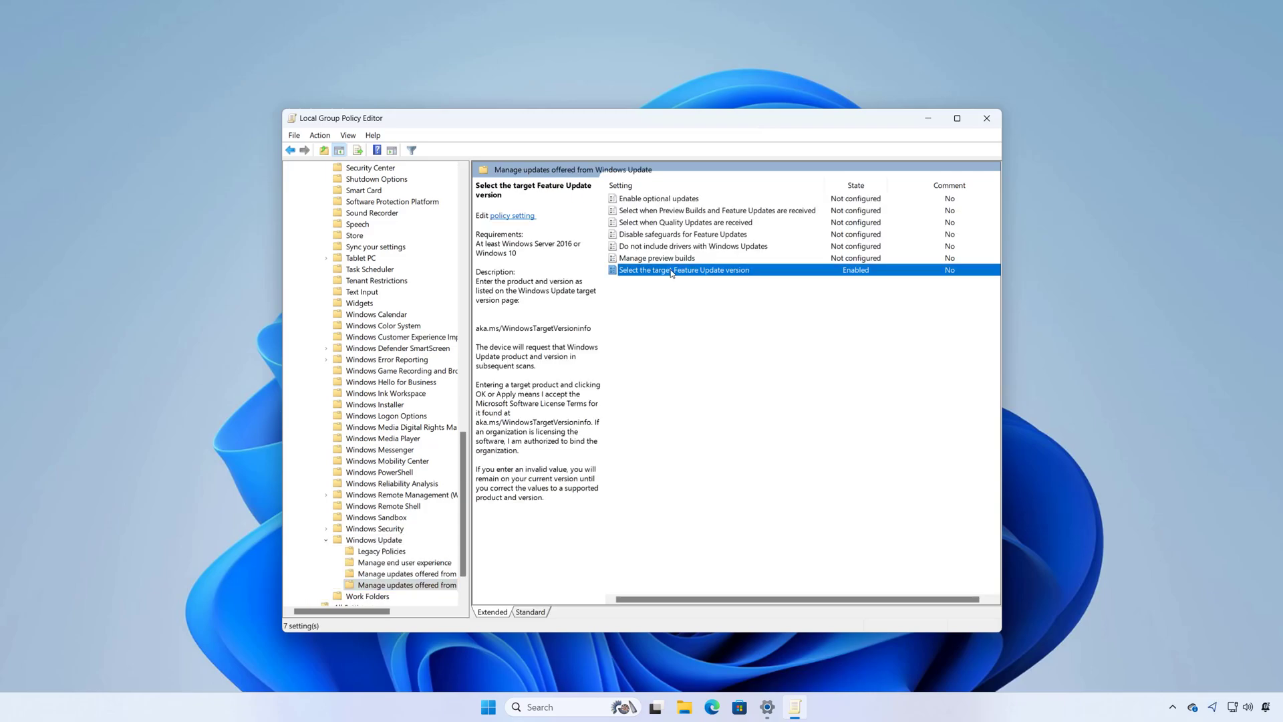
pyautogui.rightClick(671, 272)
pyautogui.click(695, 279)
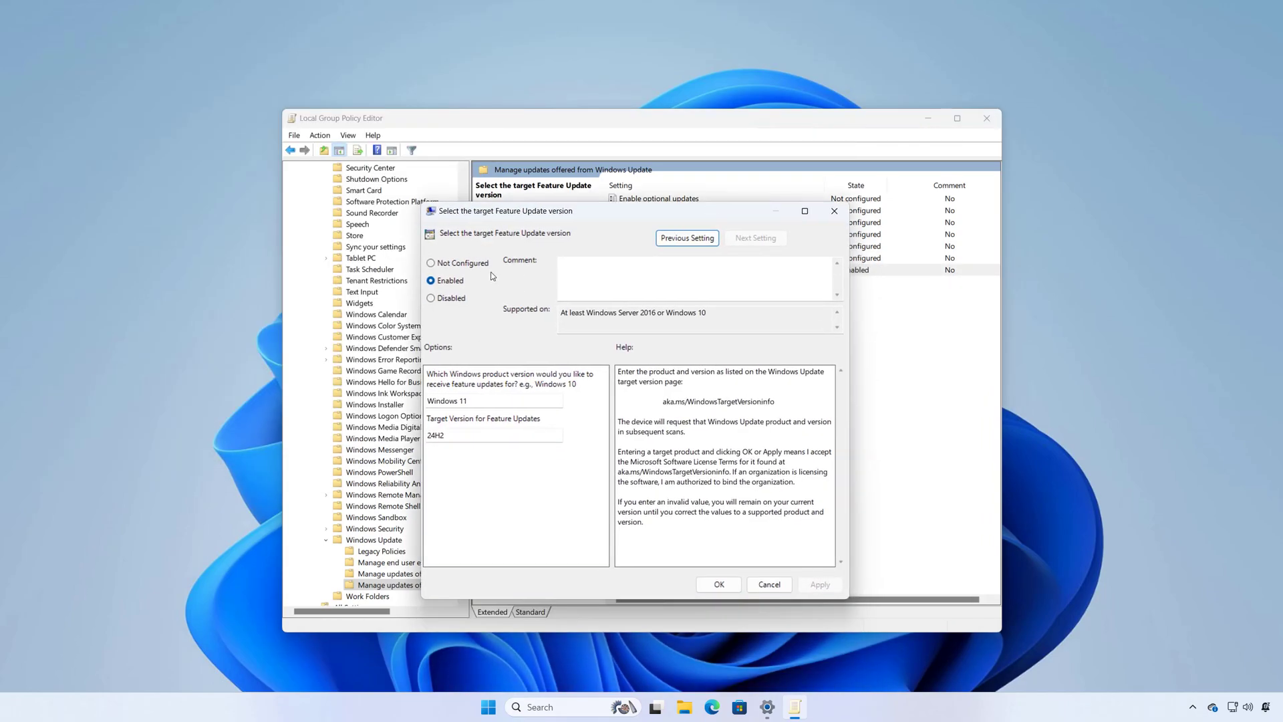
pyautogui.click(447, 267)
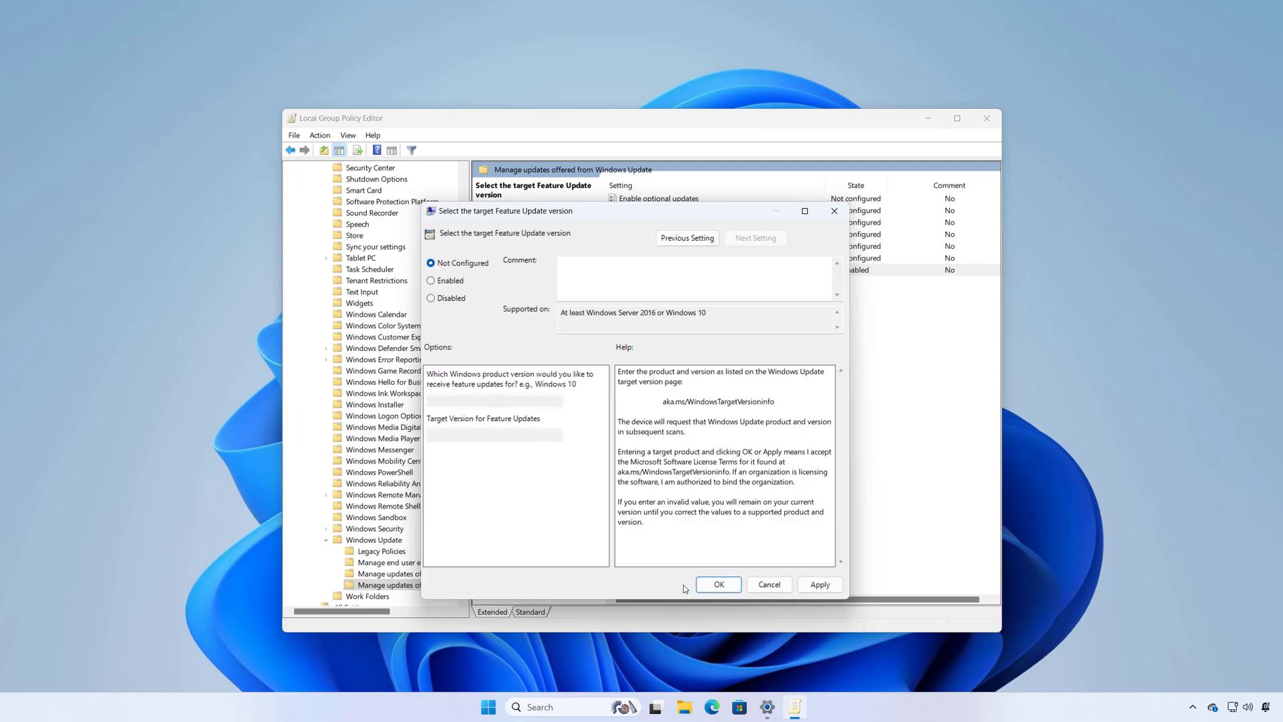
pyautogui.click(715, 585)
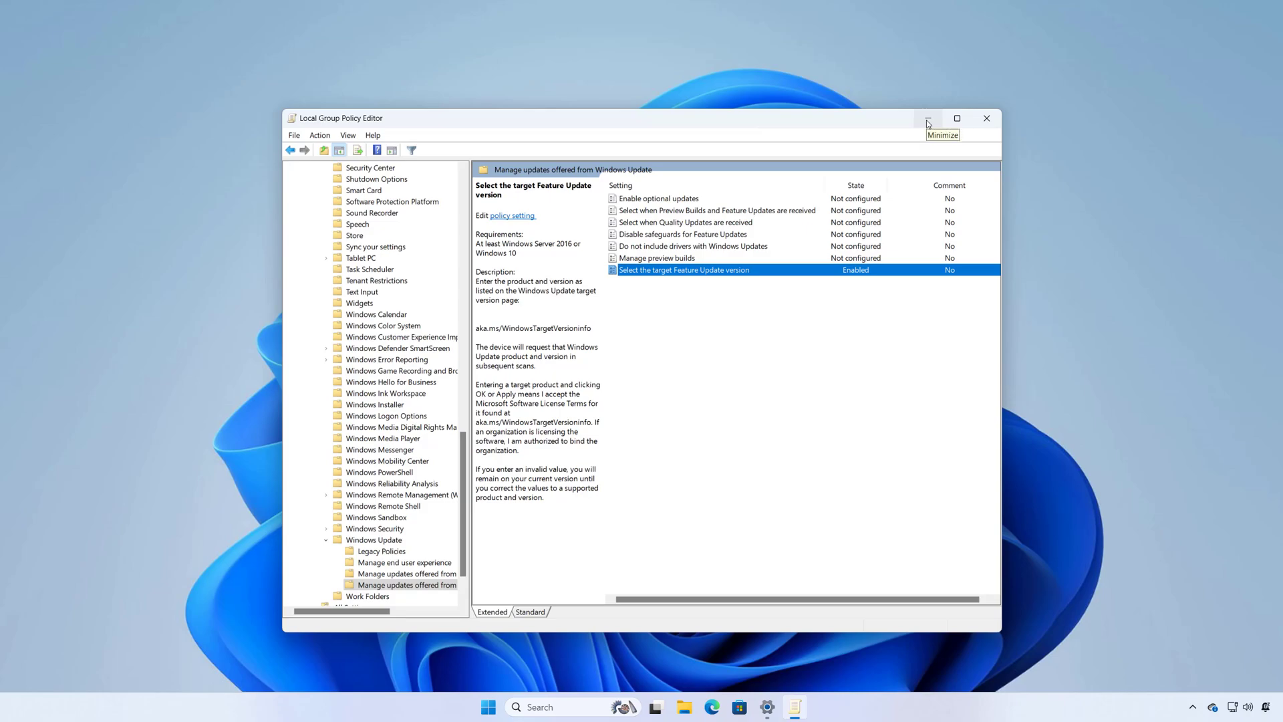
# Step: Minimize the policy editor, open Registry Editor via a 'regi' search with UAC approval, and check the WindowsUpdate key path
pyautogui.click(928, 119)
pyautogui.press('super')
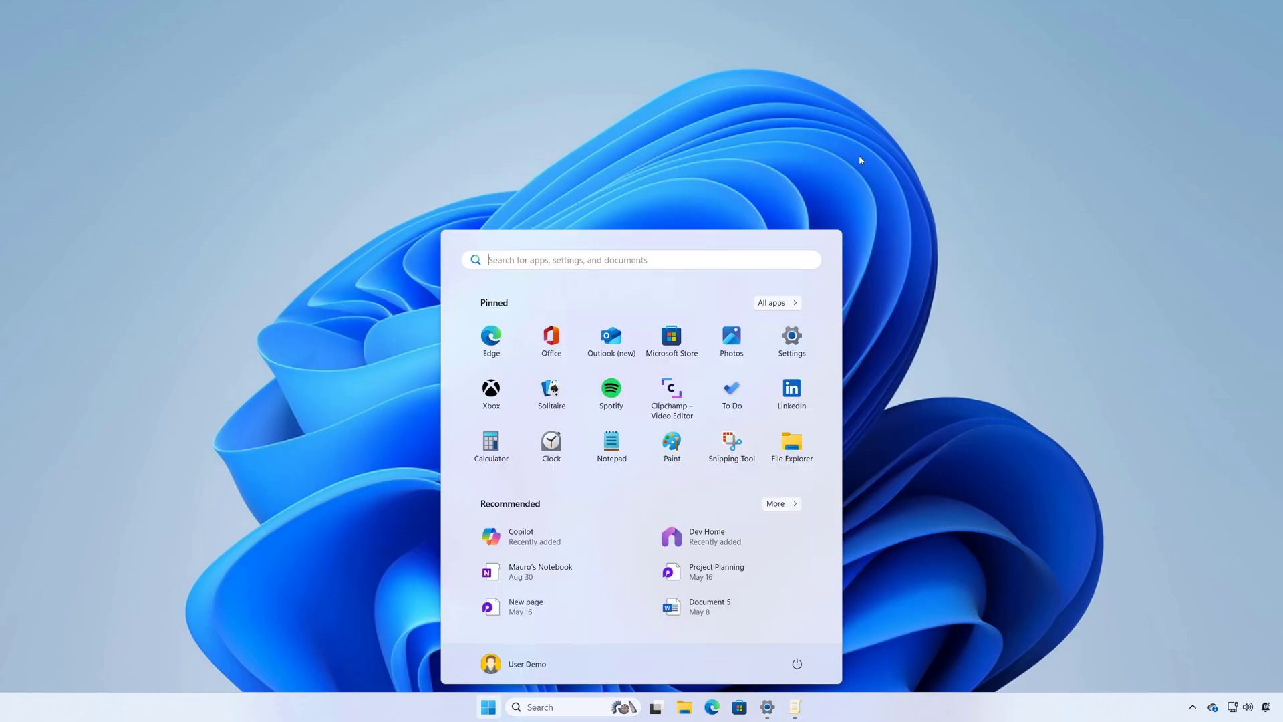
pyautogui.write('regi')
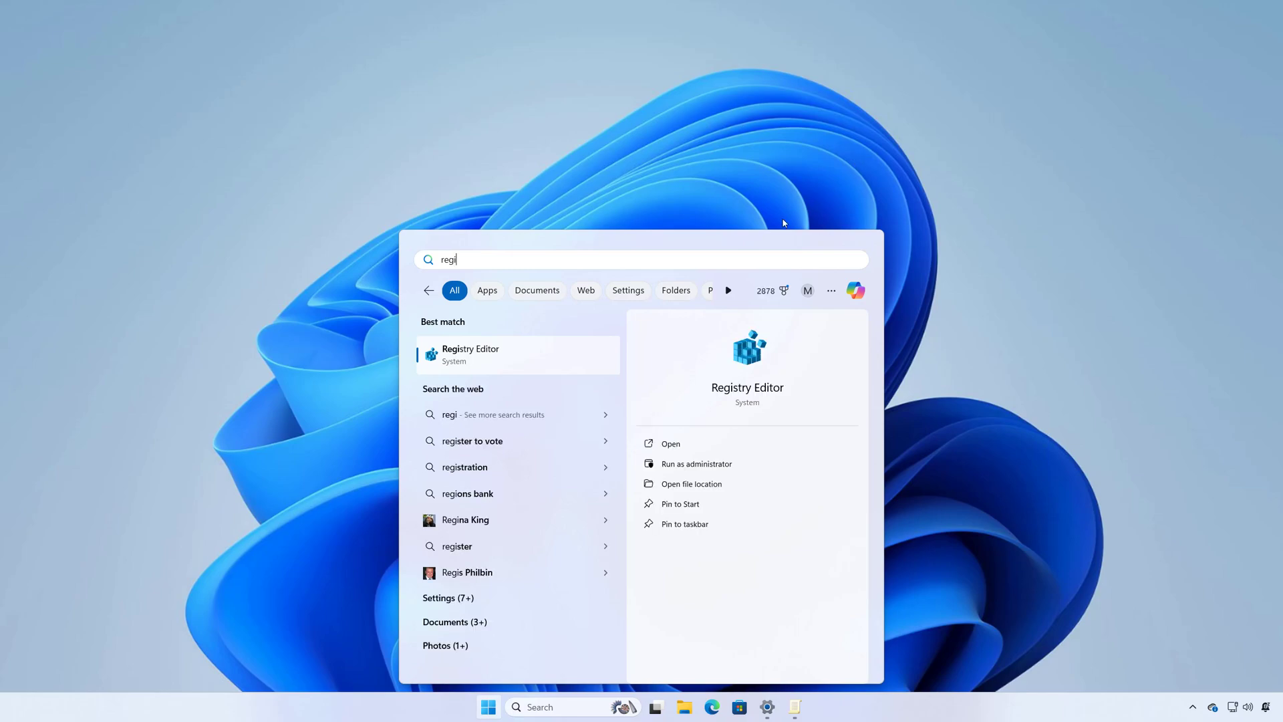
pyautogui.click(541, 361)
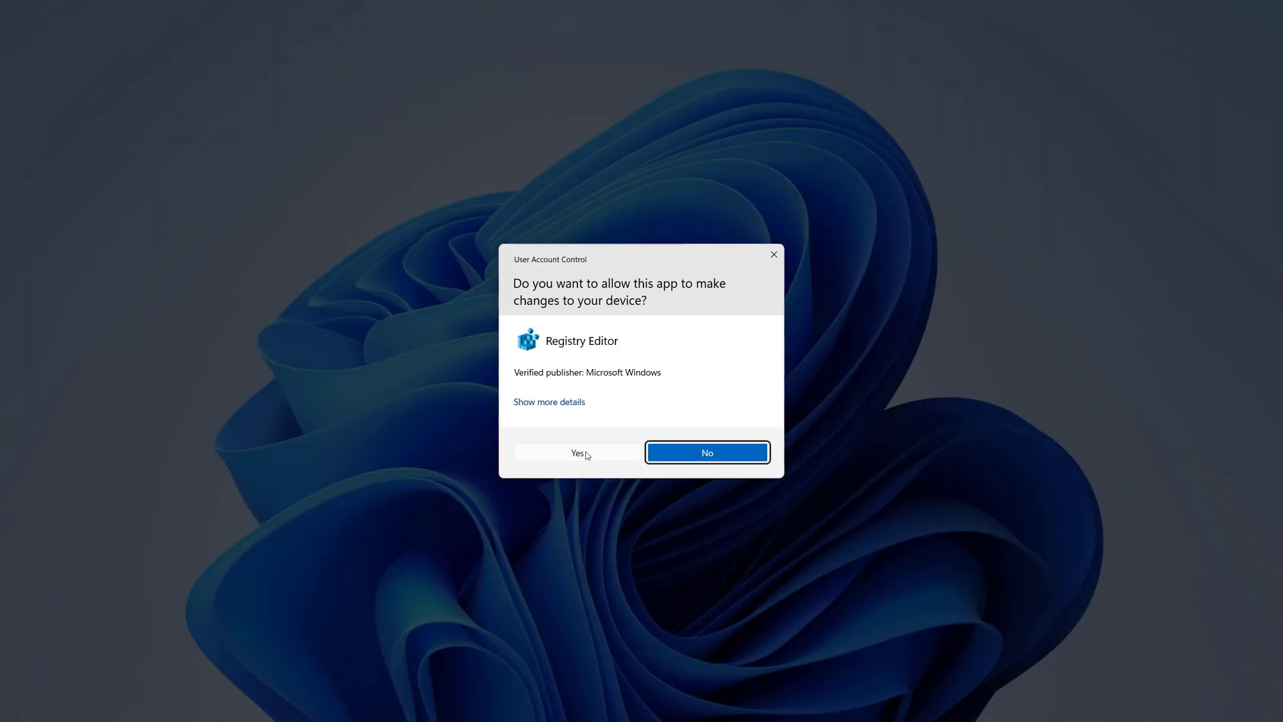
pyautogui.click(578, 453)
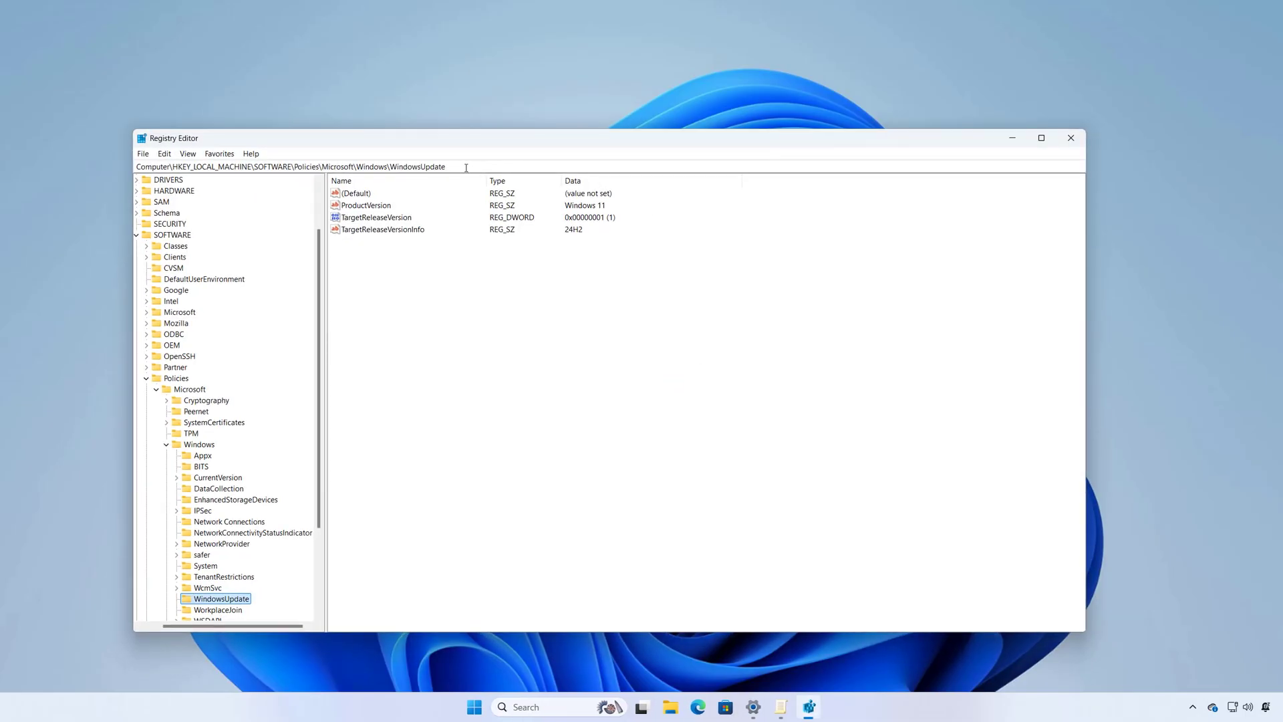
pyautogui.moveTo(465, 167); pyautogui.dragTo(127, 167)
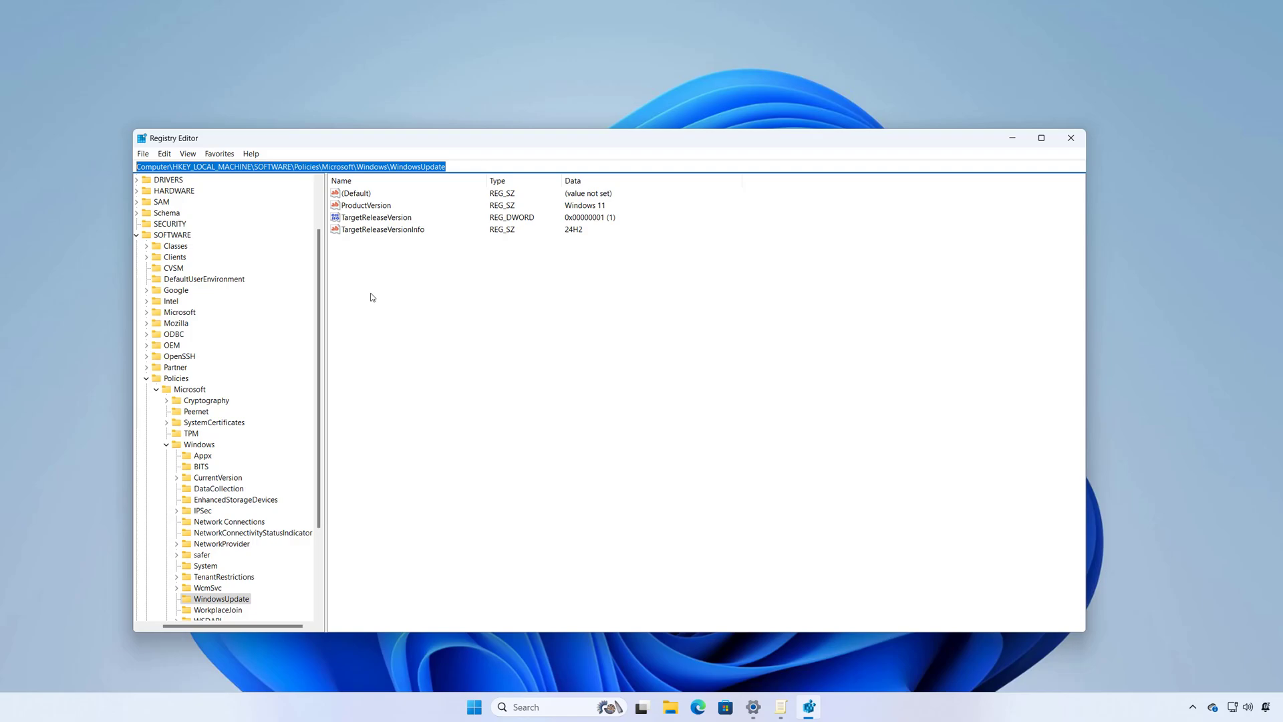
# Step: Select the ProductVersion, TargetReleaseVersion and TargetReleaseVersionInfo values and choose Delete
pyautogui.click(372, 254)
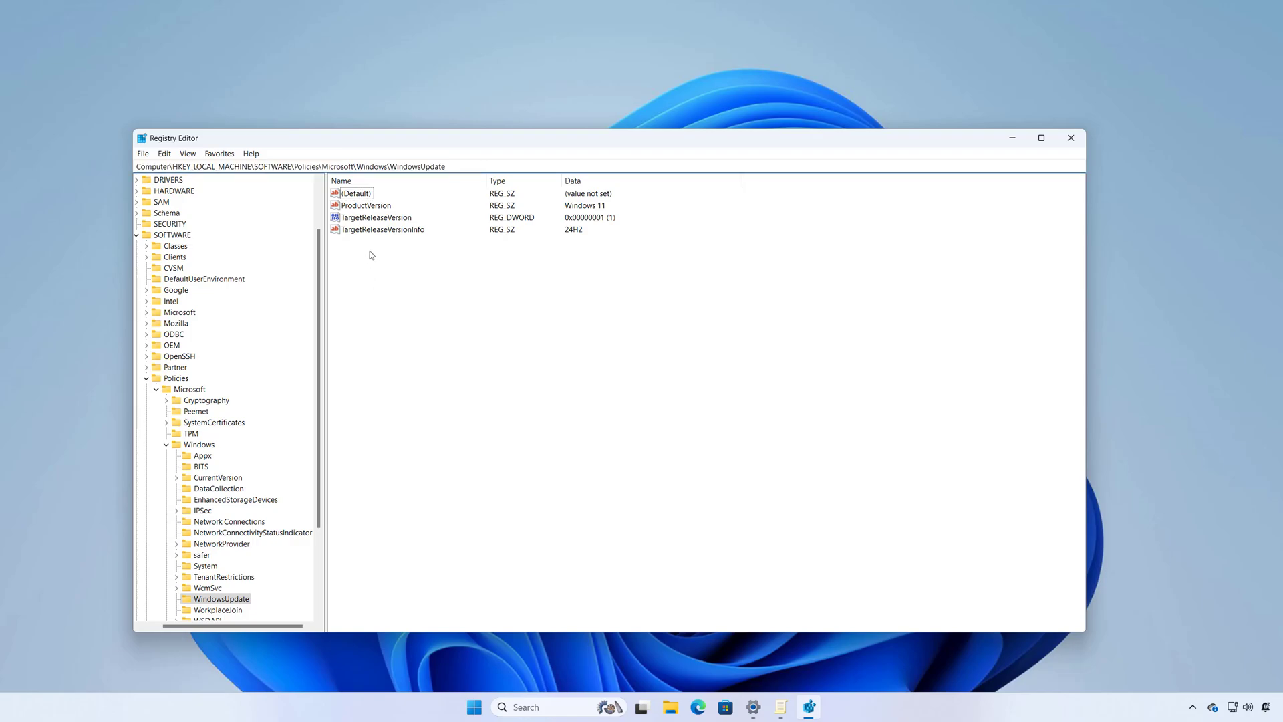
pyautogui.moveTo(371, 255); pyautogui.dragTo(359, 210)
pyautogui.rightClick(359, 210)
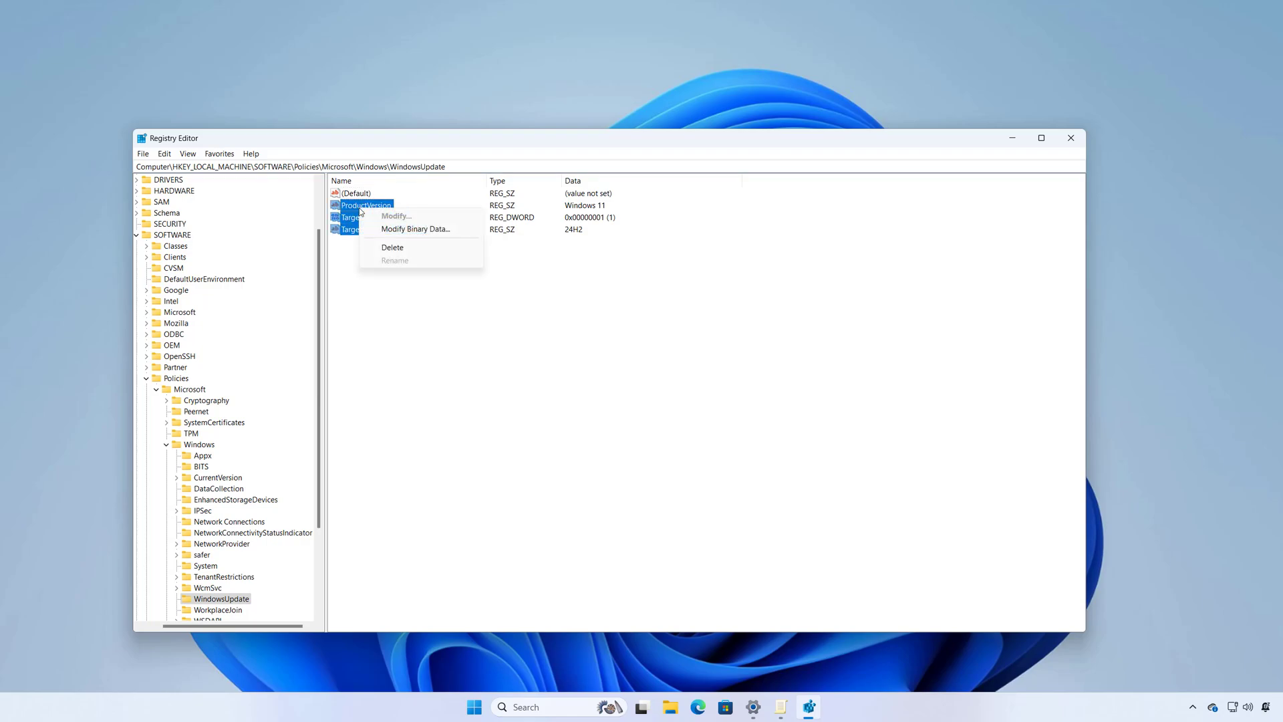
pyautogui.click(394, 248)
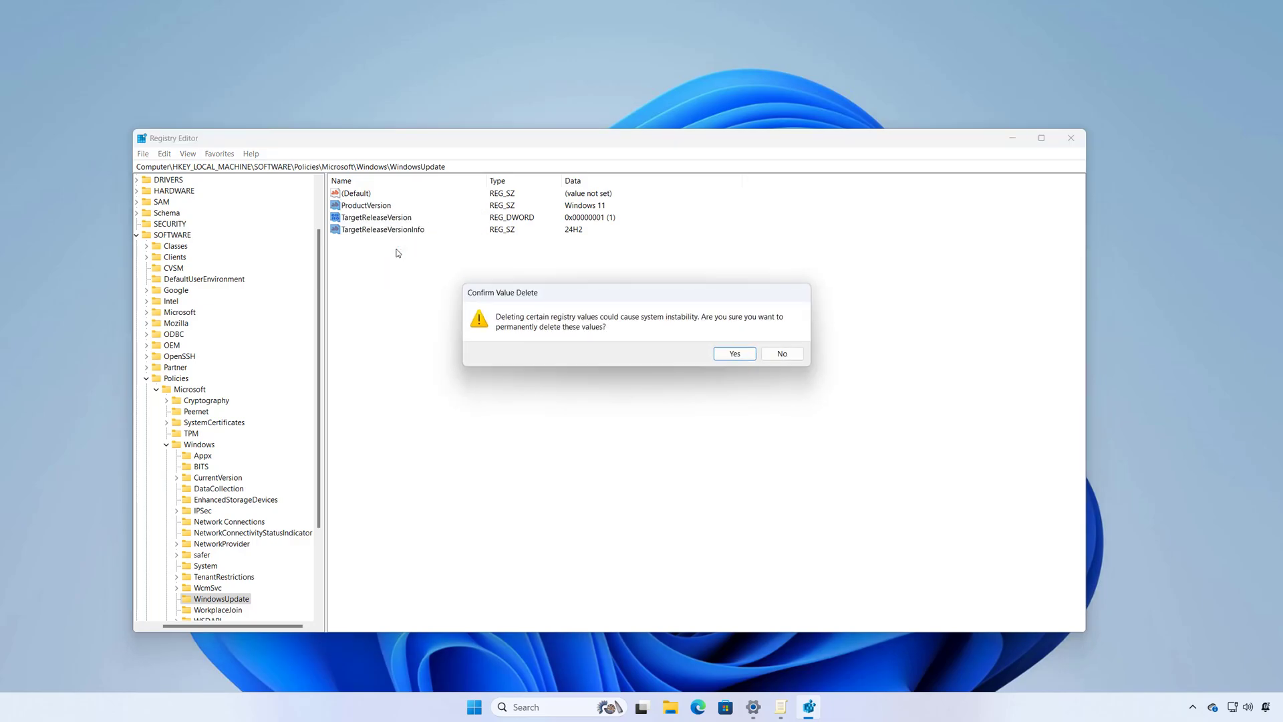